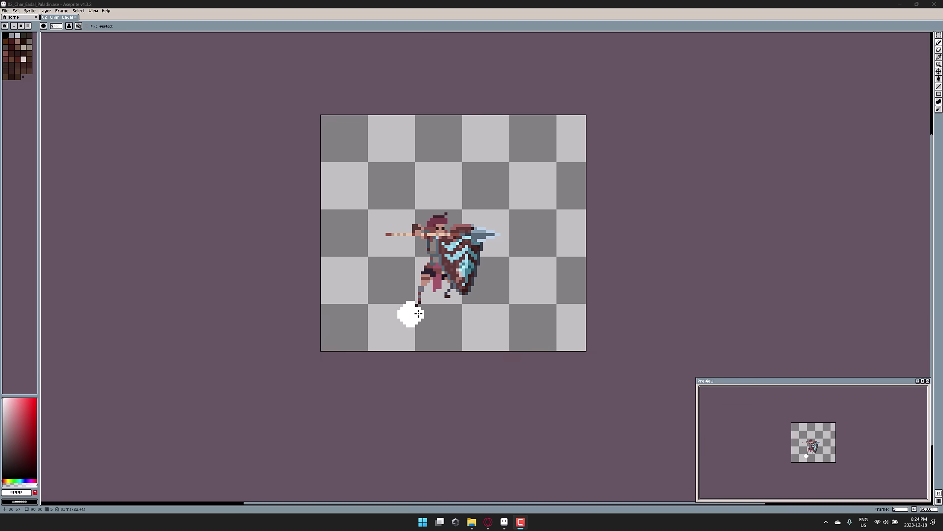
# Step: Paint two white test strokes on and beside the paladin's head, undoing each one
pyautogui.scroll(2, 559, 289)
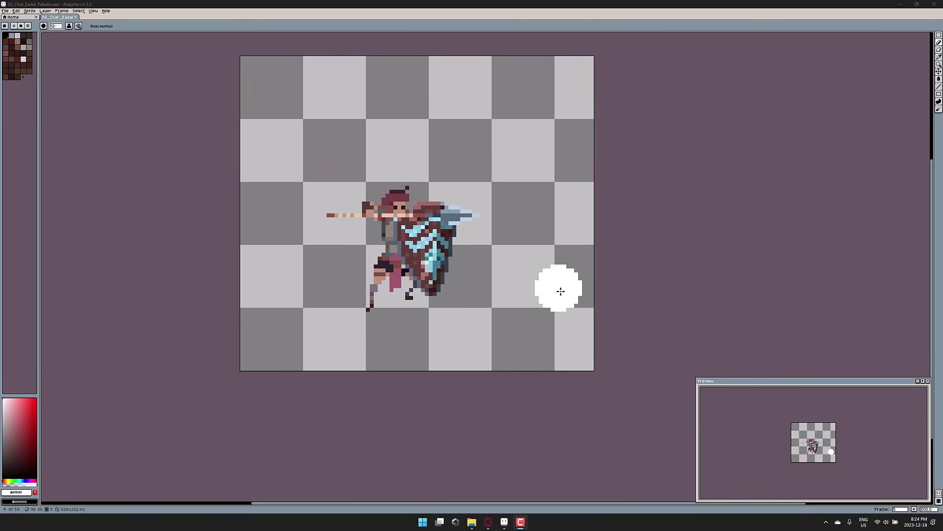
pyautogui.scroll(-1, 559, 288)
pyautogui.moveTo(412, 199); pyautogui.dragTo(419, 218)
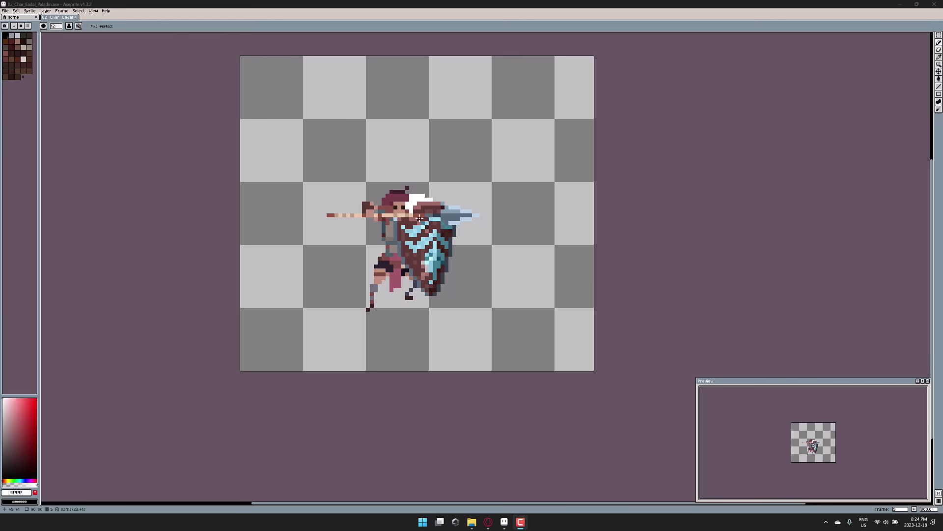
pyautogui.hotkey('ctrl', 'z')
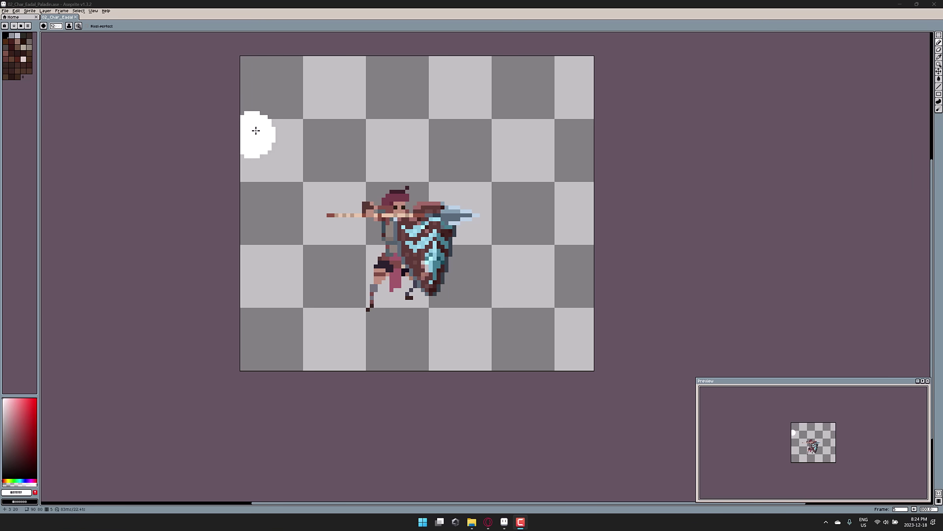
pyautogui.moveTo(362, 248); pyautogui.dragTo(390, 220)
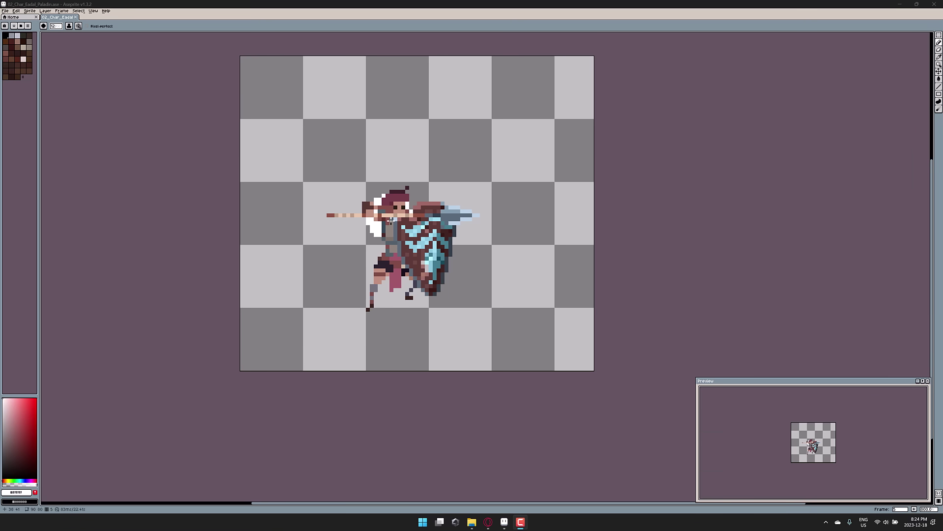
pyautogui.hotkey('ctrl', 'z')
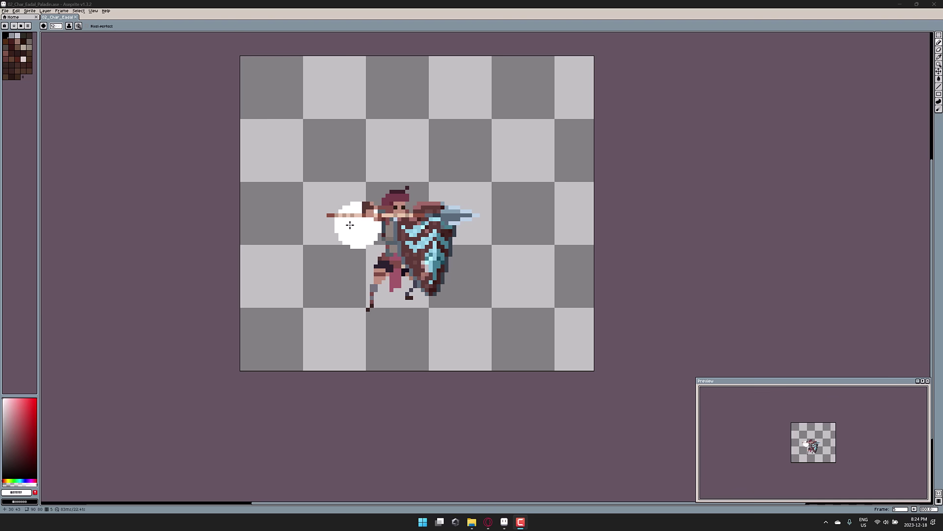
# Step: Show the timeline, play the paladin animation, and select the slim woman leg layer at frame 41
pyautogui.press('Tab')
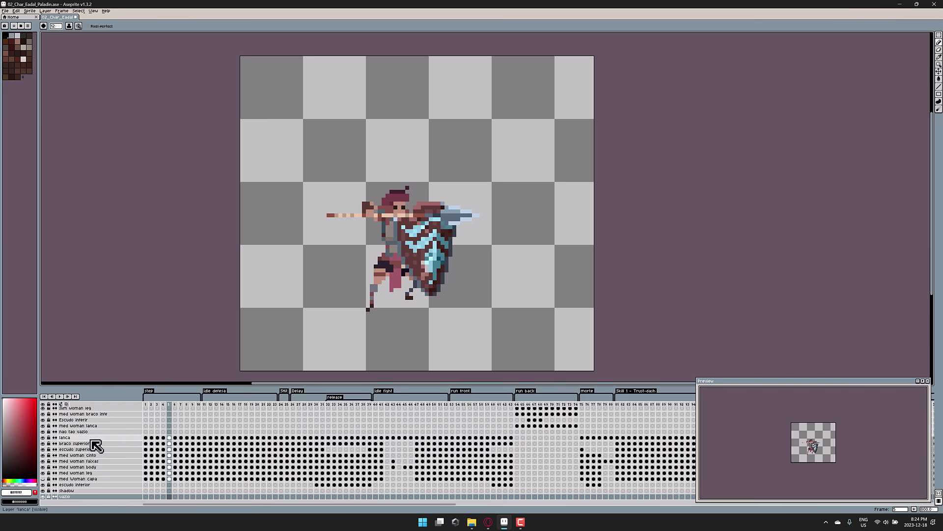
pyautogui.click(60, 396)
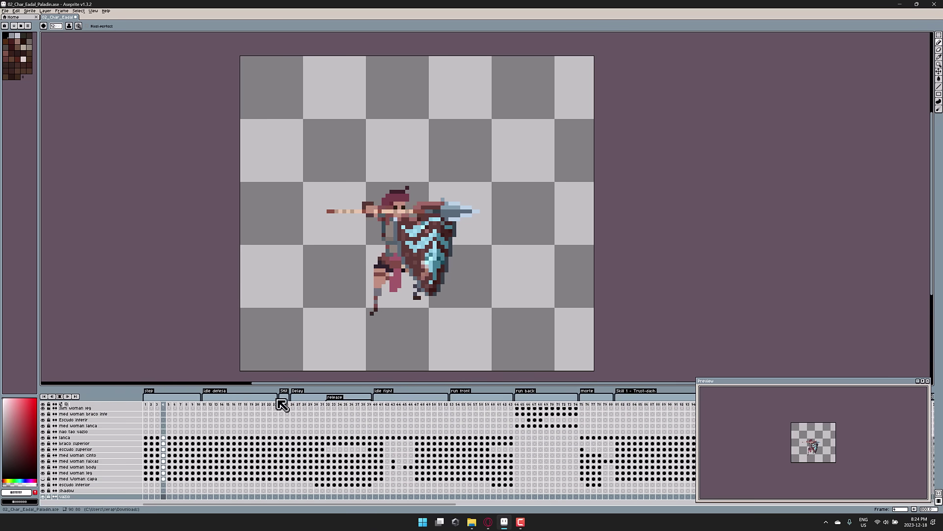
pyautogui.click(378, 409)
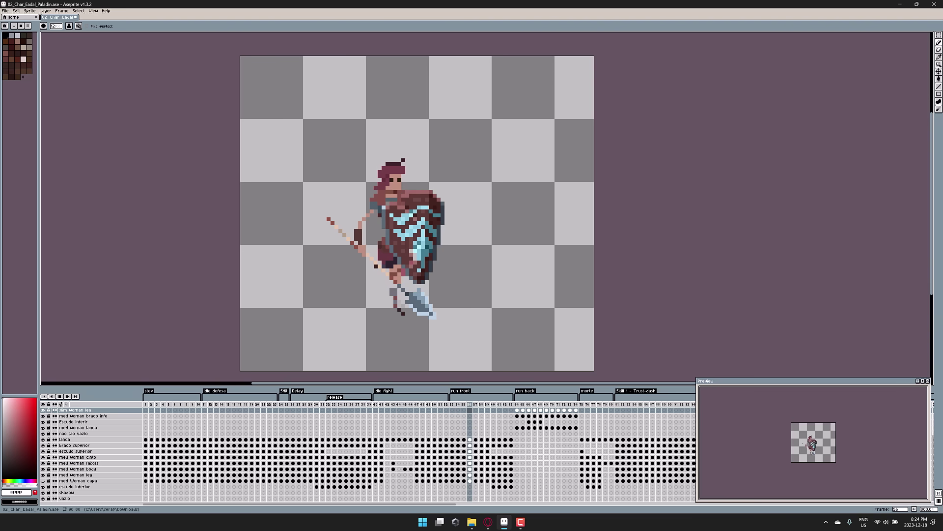
# Step: Set Theme Mode to Dark in Preferences and apply it, then visit Home and return to the paladin
pyautogui.click(18, 11)
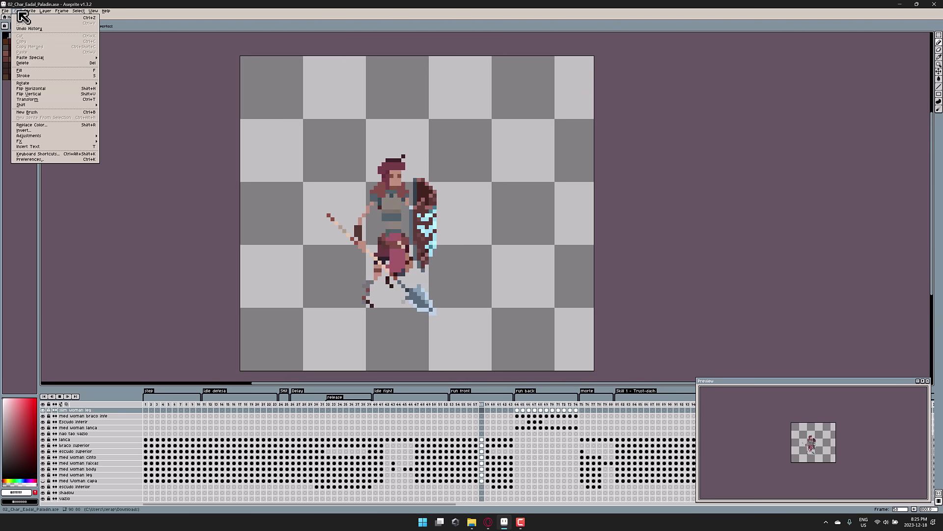
pyautogui.click(49, 160)
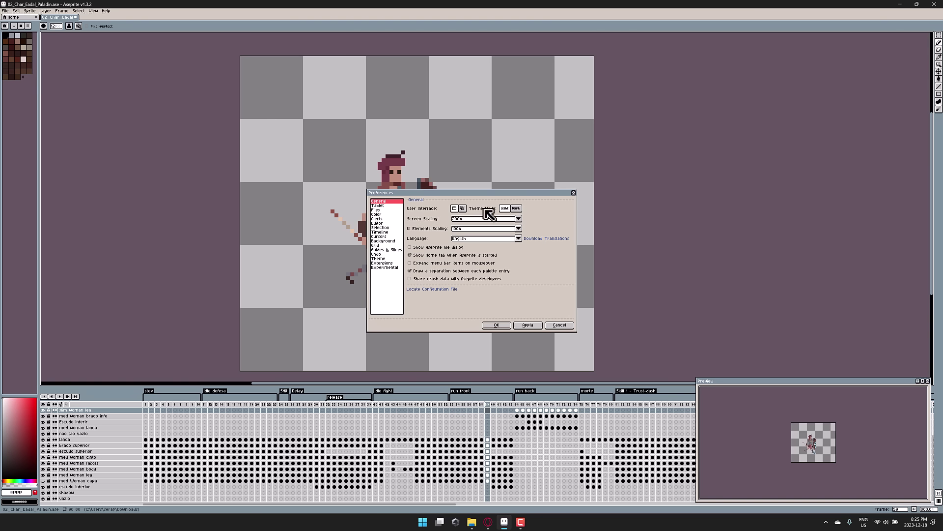
pyautogui.click(516, 208)
pyautogui.click(528, 325)
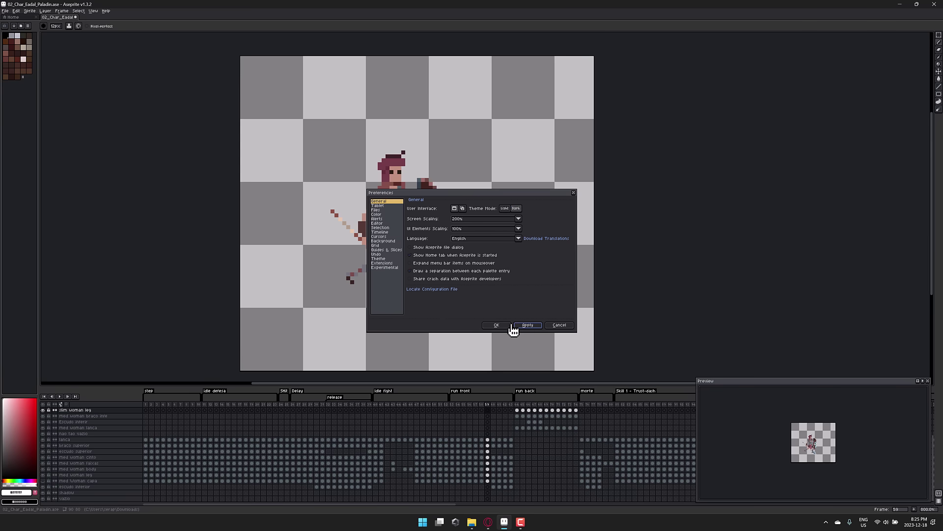
pyautogui.click(496, 325)
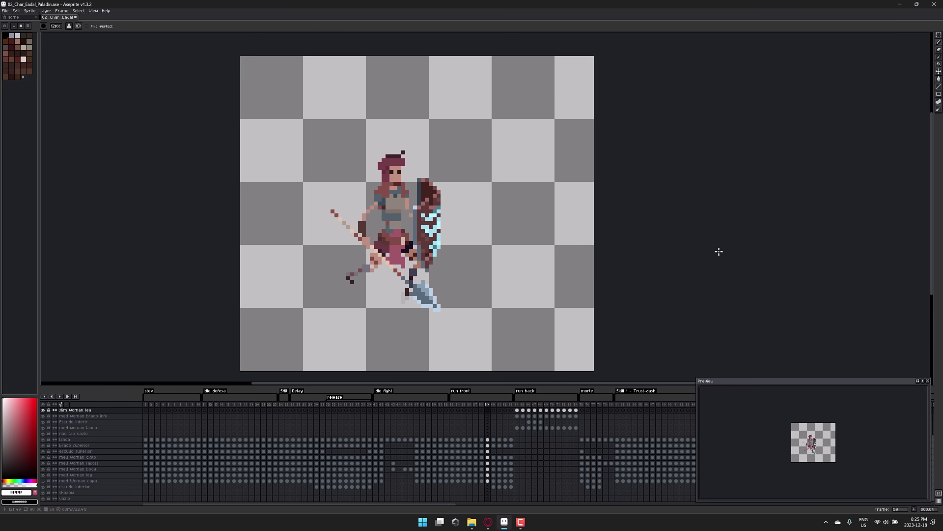
pyautogui.click(13, 16)
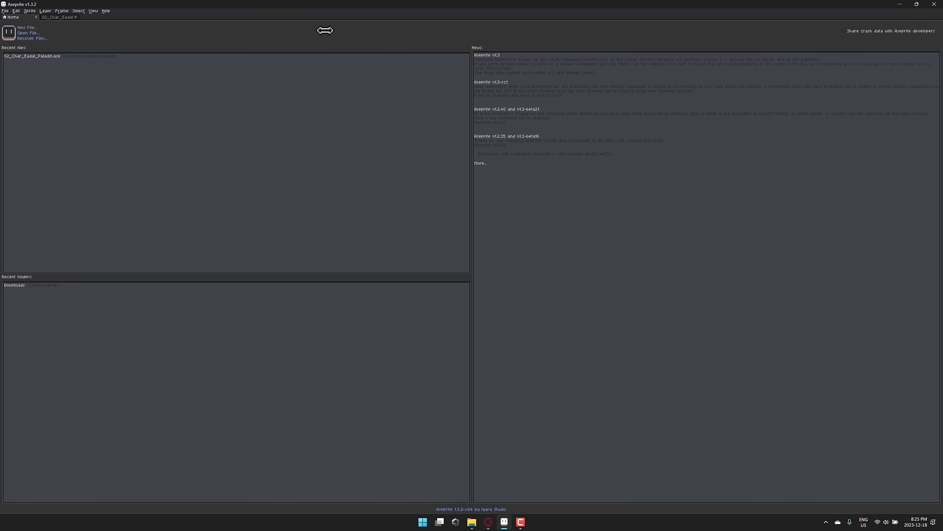
pyautogui.click(59, 16)
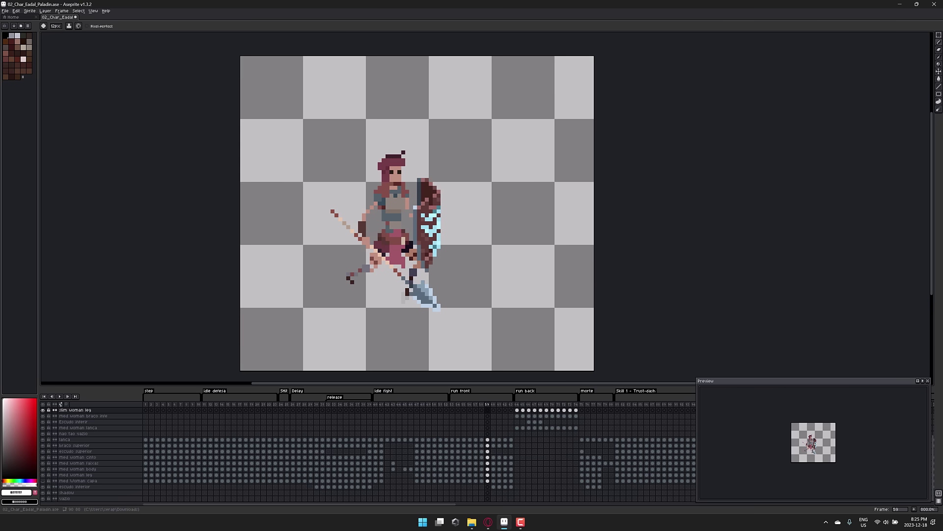
pyautogui.click(16, 10)
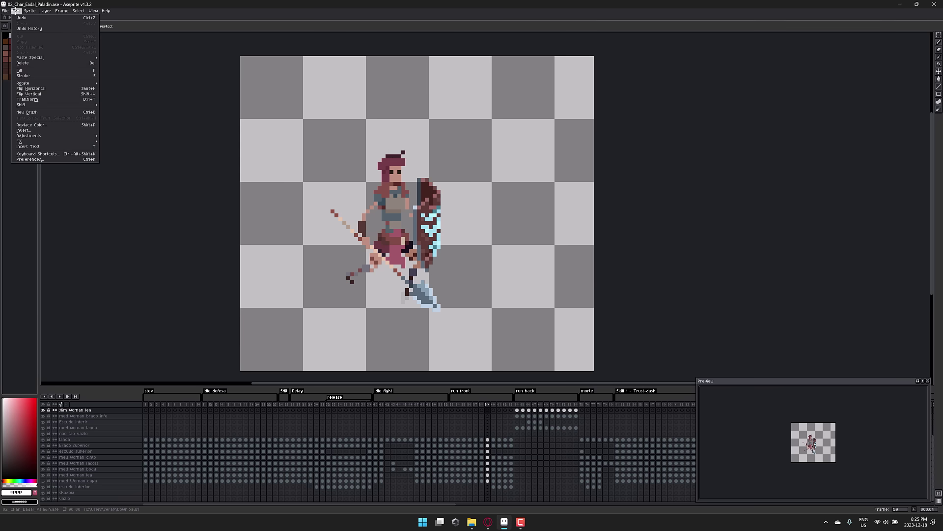
pyautogui.click(34, 17)
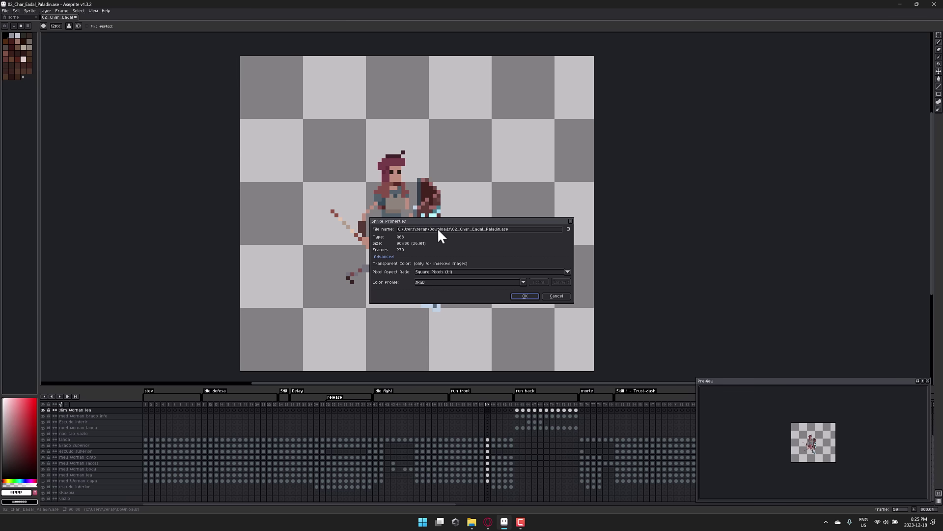
pyautogui.click(568, 229)
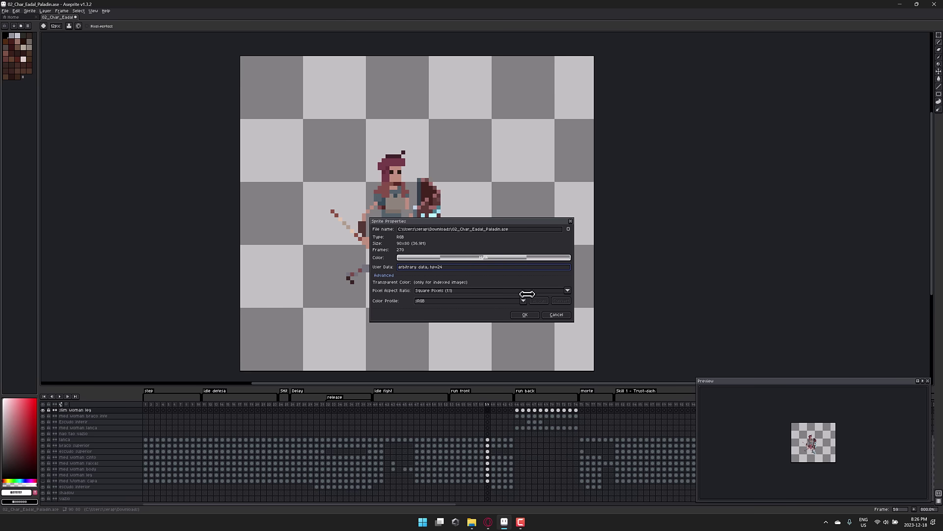
pyautogui.click(555, 314)
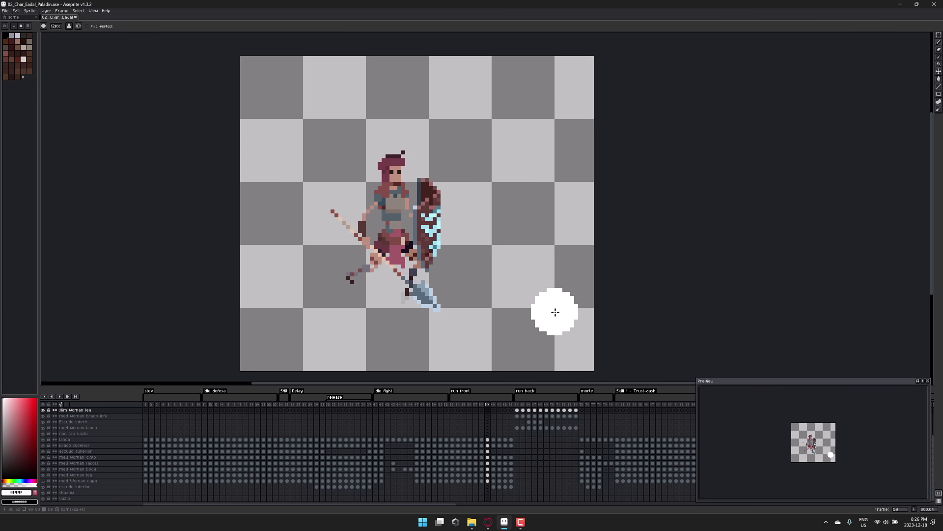
# Step: Create a new sprite with a width of 512 px
pyautogui.click(6, 11)
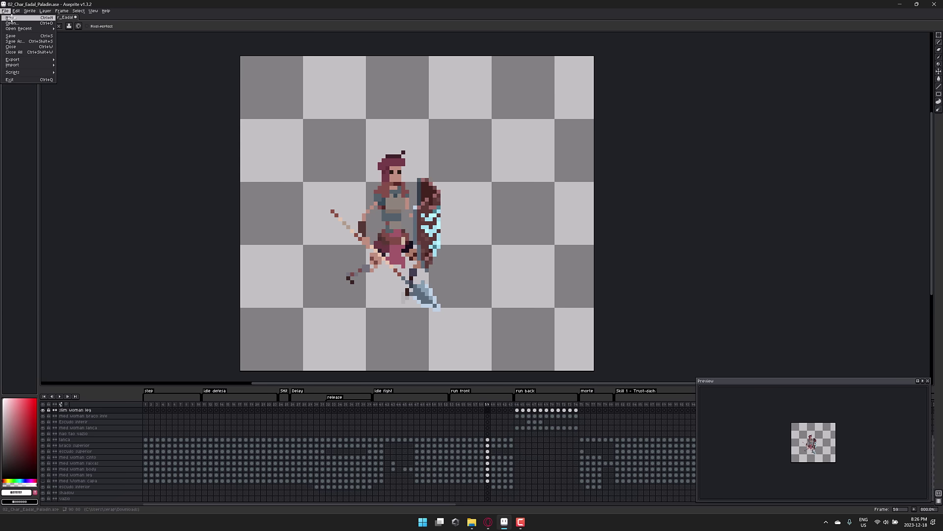
pyautogui.click(10, 18)
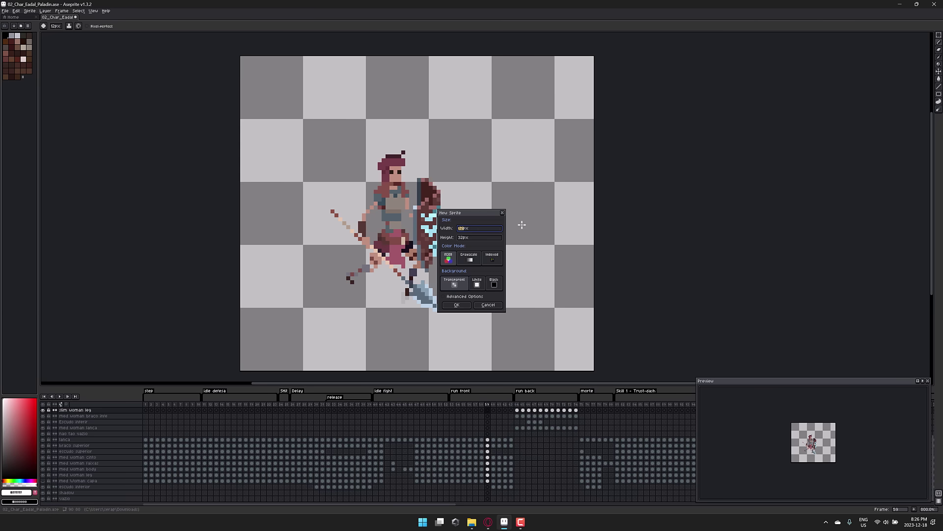
pyautogui.write('512')
pyautogui.press('Tab')
pyautogui.click(456, 305)
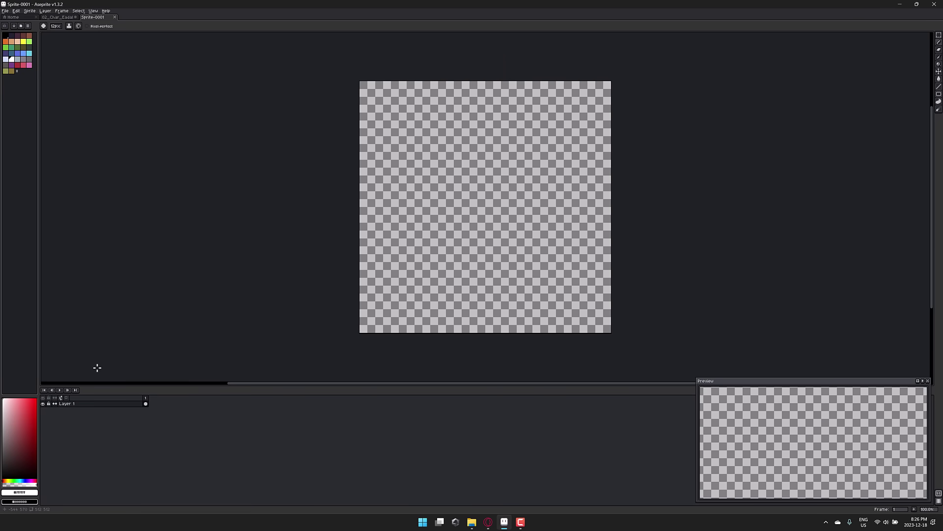
# Step: Convert Layer 1 to a tilemap layer using New Tileset with advanced options shown
pyautogui.rightClick(66, 403)
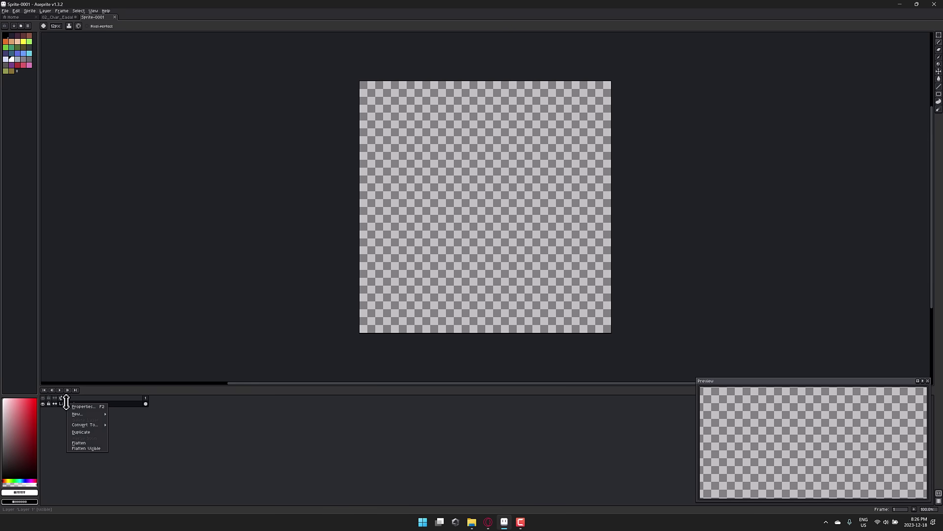
pyautogui.moveTo(93, 424)
pyautogui.click(123, 437)
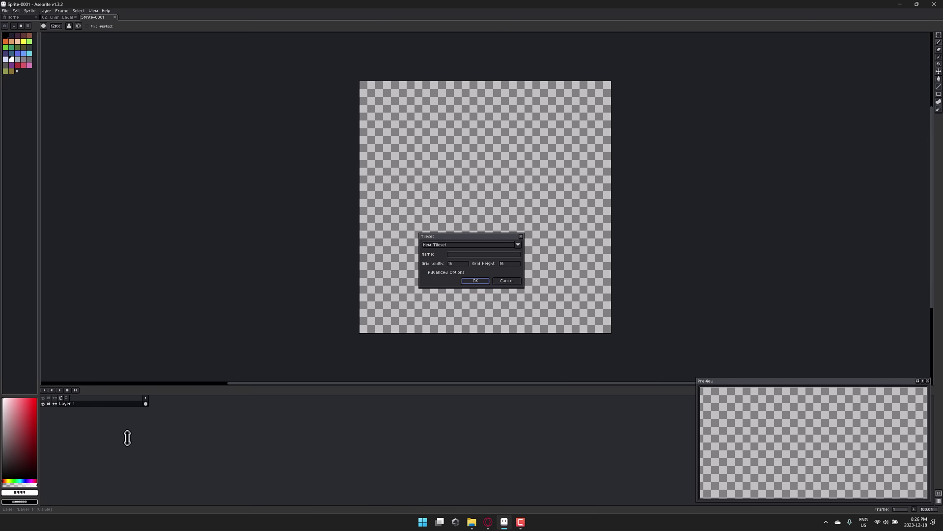
pyautogui.click(456, 253)
pyautogui.click(518, 244)
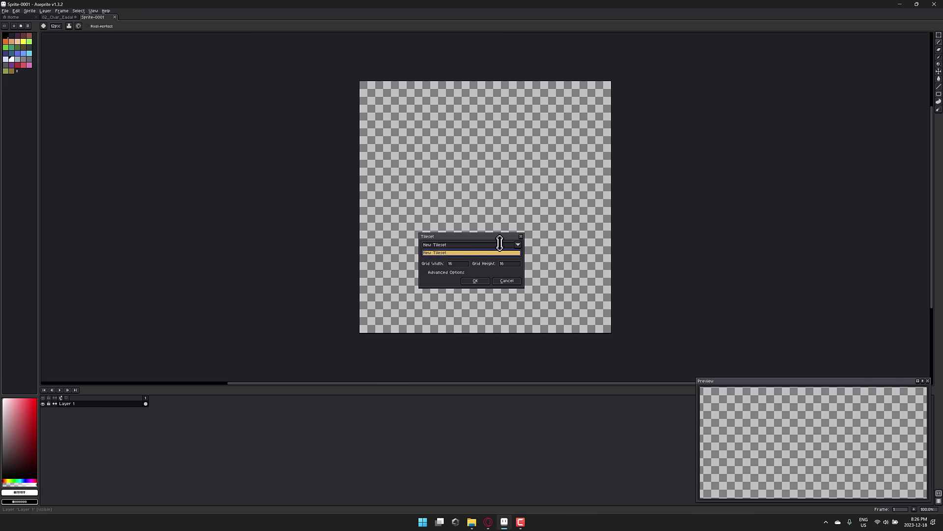
pyautogui.click(475, 252)
pyautogui.click(435, 272)
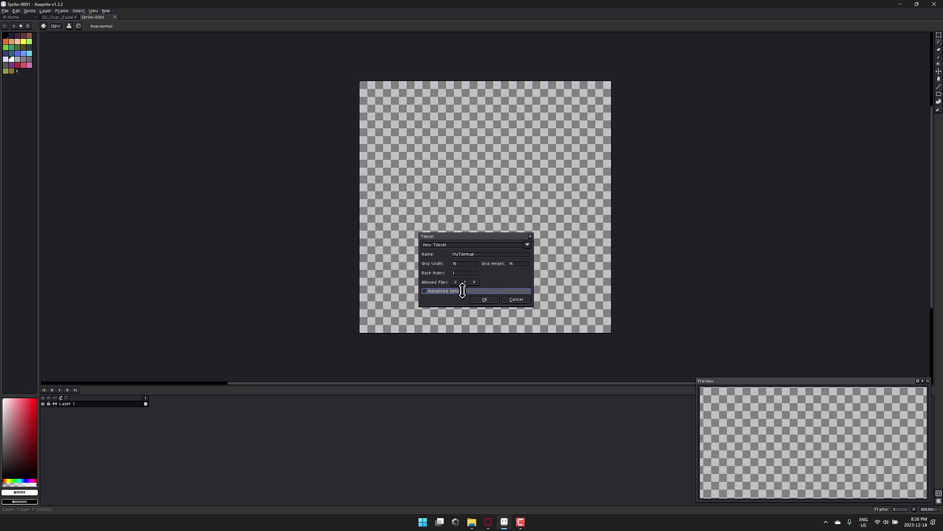
pyautogui.click(487, 299)
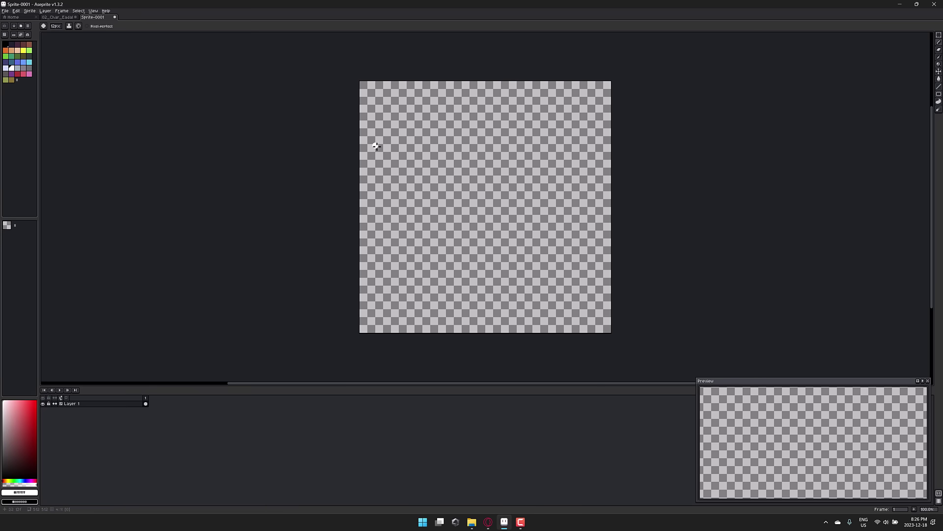
# Step: Bring the canvas's top-left into view and paint a white zigzag there
pyautogui.scroll(1, 390, 162)
pyautogui.moveTo(392, 158); pyautogui.dragTo(406, 233)
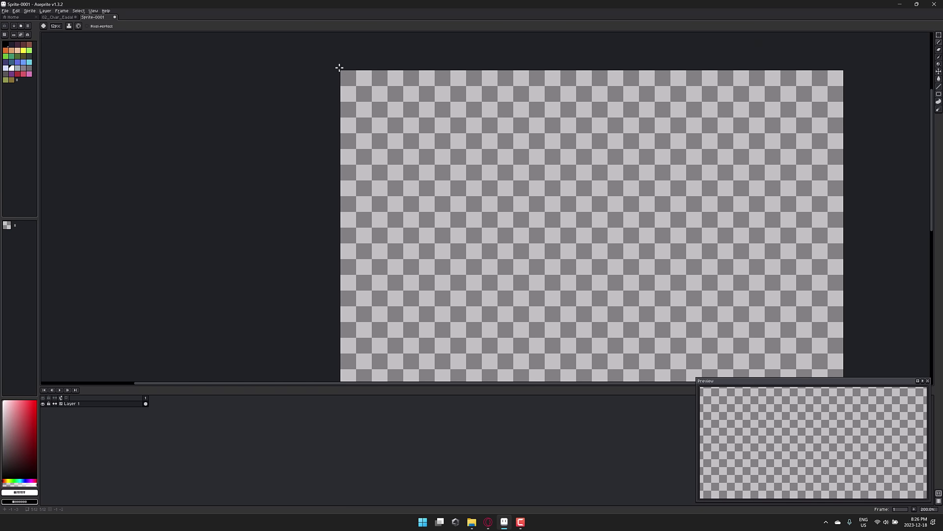
pyautogui.moveTo(353, 80)
pyautogui.mouseDown()
pyautogui.moveTo(352, 89)
pyautogui.moveTo(364, 80)
pyautogui.moveTo(375, 92)
pyautogui.moveTo(429, 79)
pyautogui.moveTo(410, 108)
pyautogui.mouseUp()
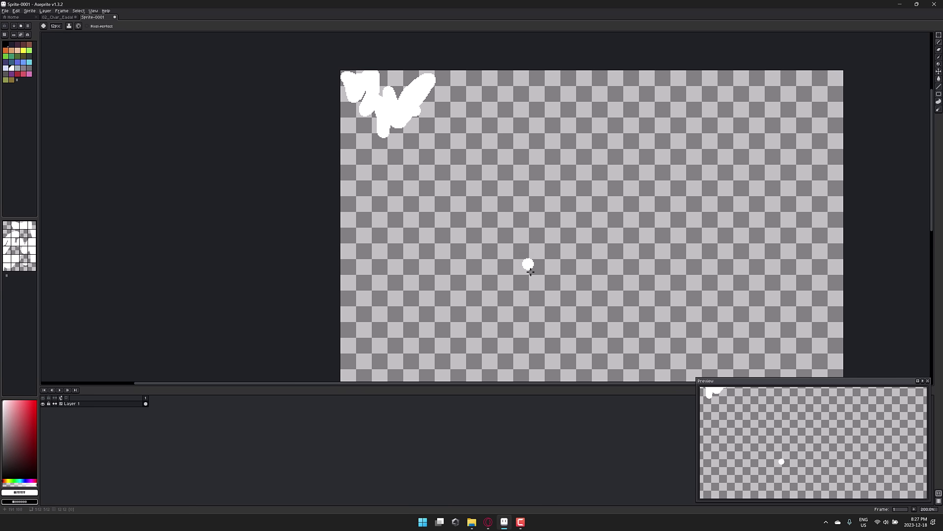
# Step: Switch to red, draw an L-shaped stroke, and add a pointed roof over the walls
pyautogui.click(32, 415)
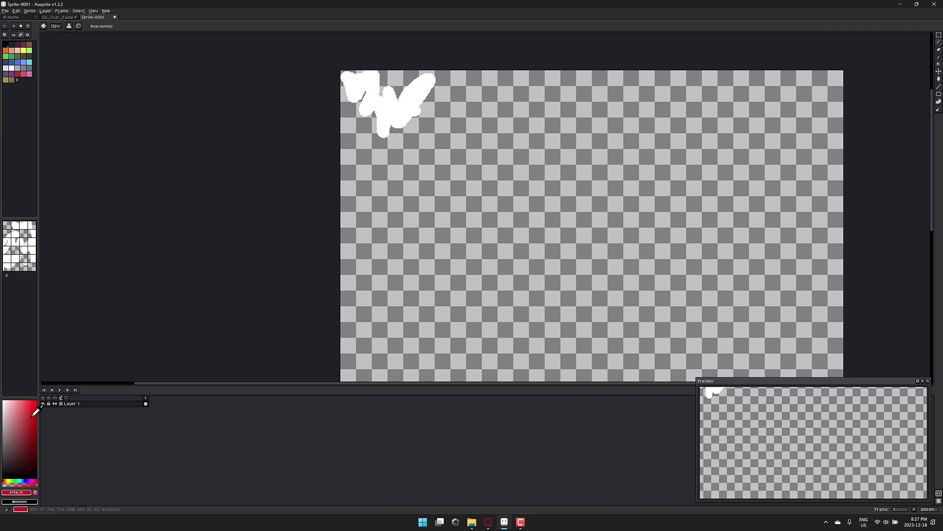
pyautogui.moveTo(484, 254)
pyautogui.mouseDown()
pyautogui.moveTo(475, 174)
pyautogui.moveTo(615, 159)
pyautogui.moveTo(622, 251)
pyautogui.moveTo(478, 263)
pyautogui.moveTo(519, 256)
pyautogui.moveTo(531, 210)
pyautogui.moveTo(565, 215)
pyautogui.moveTo(575, 243)
pyautogui.mouseUp()
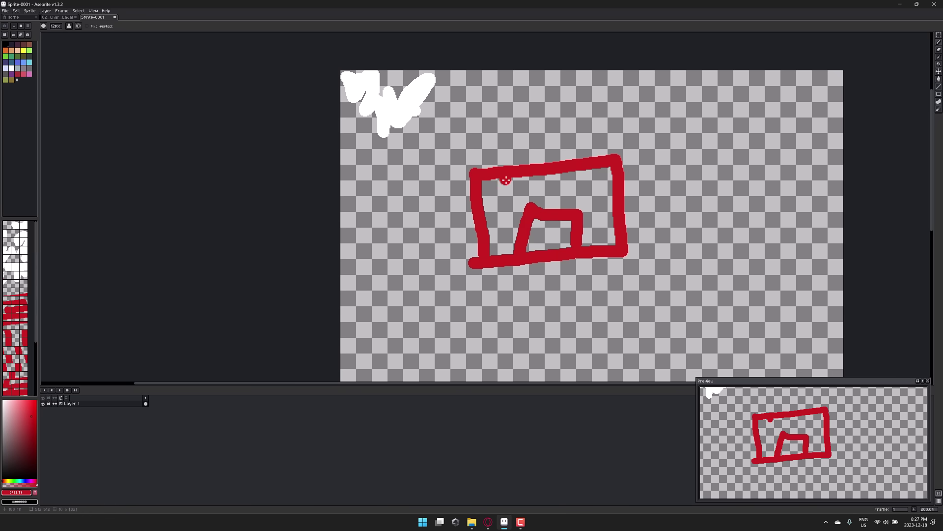
pyautogui.moveTo(474, 172)
pyautogui.mouseDown()
pyautogui.moveTo(549, 96)
pyautogui.moveTo(615, 163)
pyautogui.mouseUp()
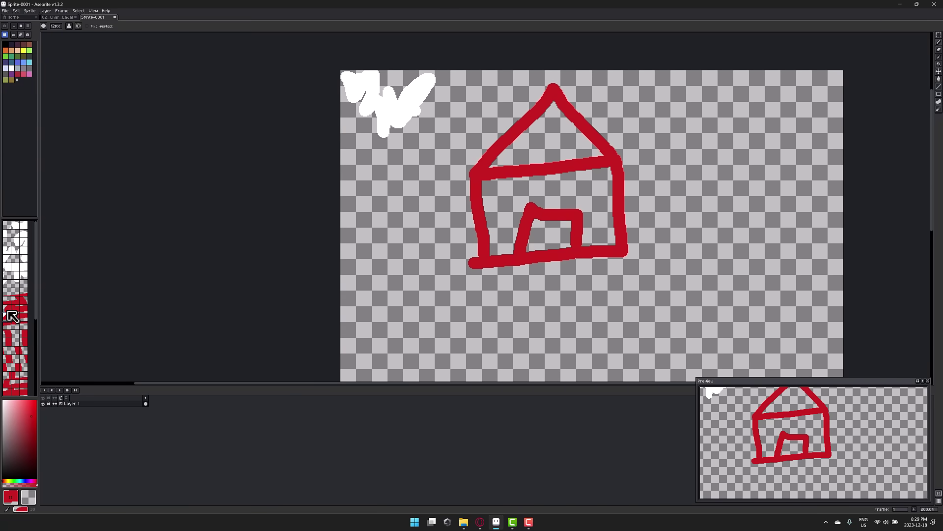
# Step: Stamp red tiles below the house and drag a continuous tile strip rightward
pyautogui.click(11, 314)
pyautogui.click(413, 317)
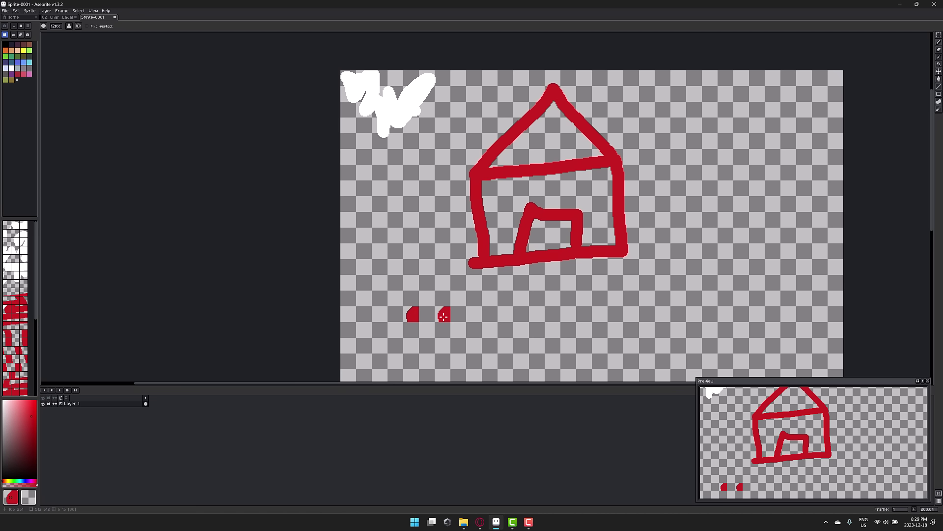
pyautogui.click(458, 315)
pyautogui.click(15, 309)
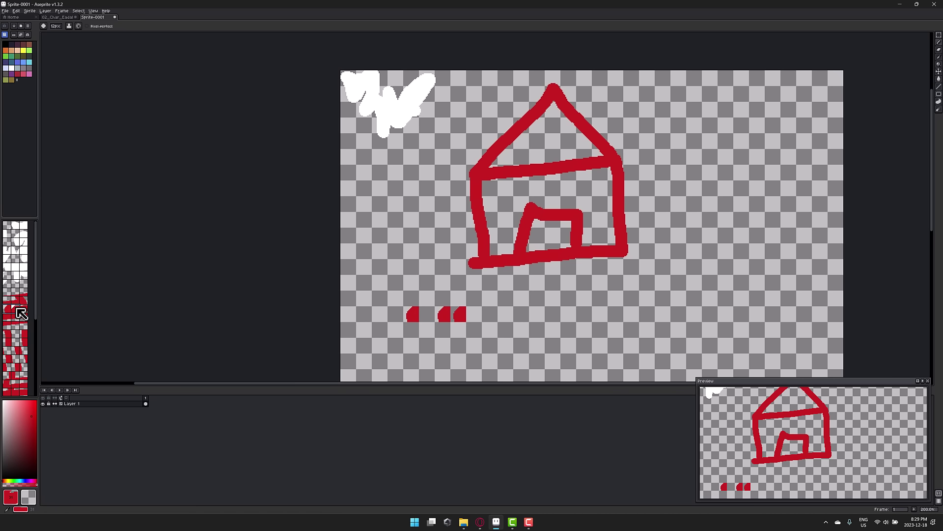
pyautogui.click(503, 309)
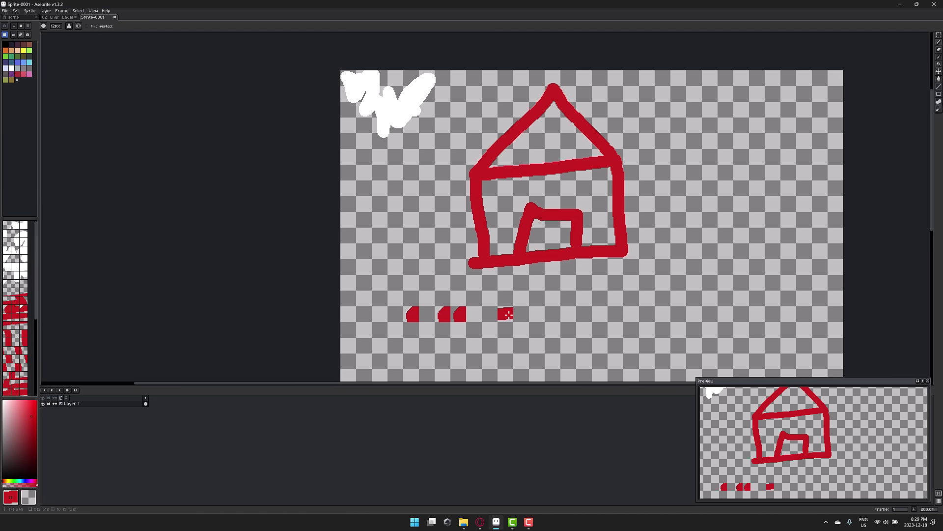
pyautogui.moveTo(503, 314); pyautogui.dragTo(593, 316)
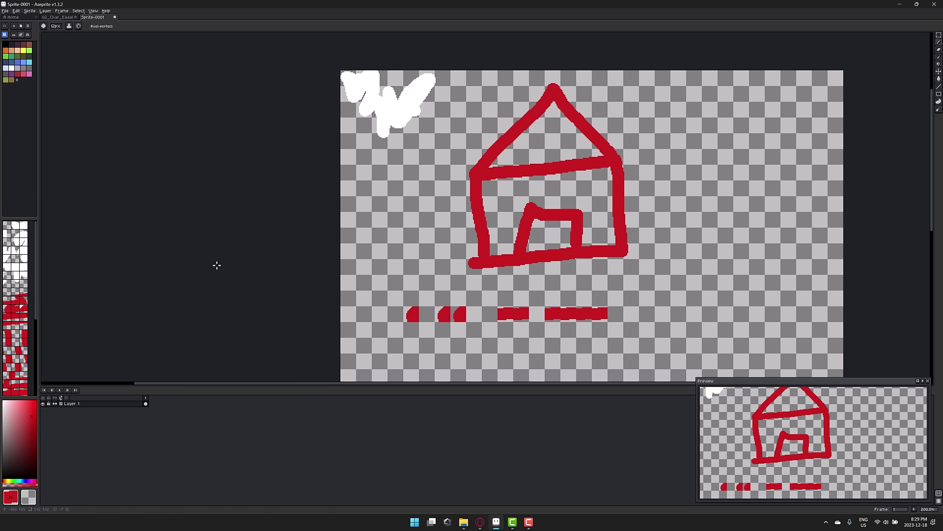
# Step: Extend the strip's right end and turn it downward, plus a small red tile inside the door
pyautogui.click(9, 314)
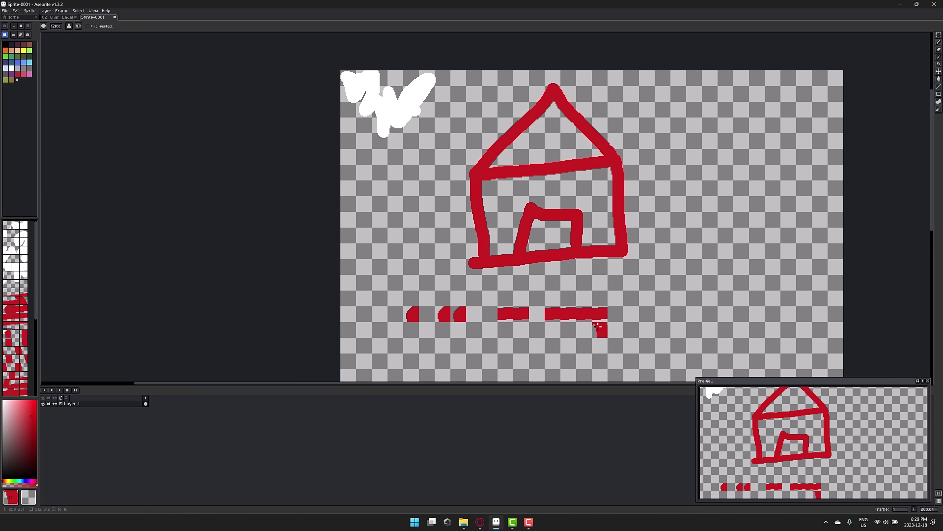
pyautogui.click(614, 321)
pyautogui.click(615, 313)
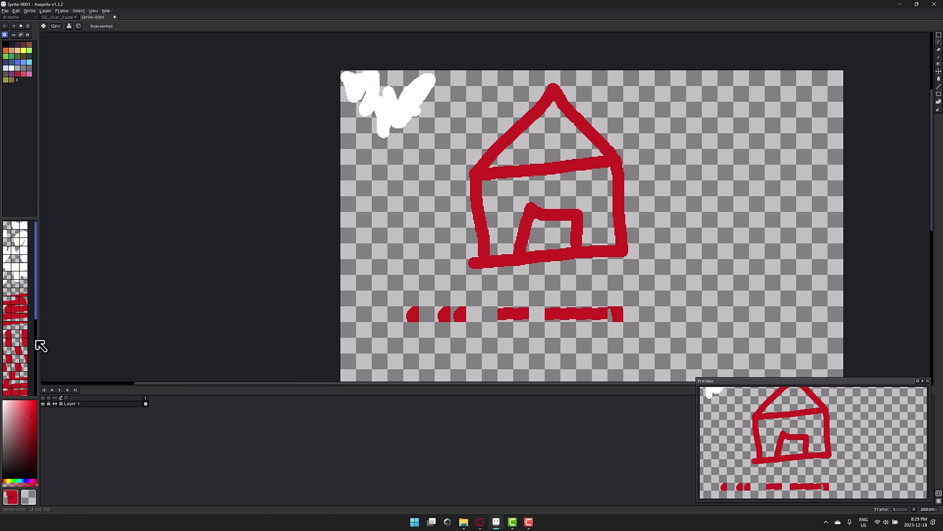
pyautogui.click(633, 314)
pyautogui.click(22, 343)
pyautogui.click(630, 323)
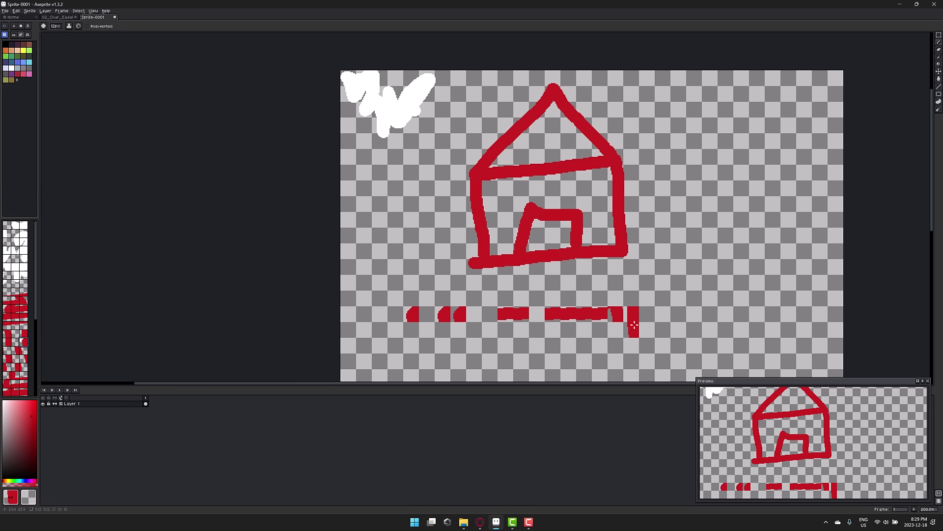
pyautogui.click(567, 229)
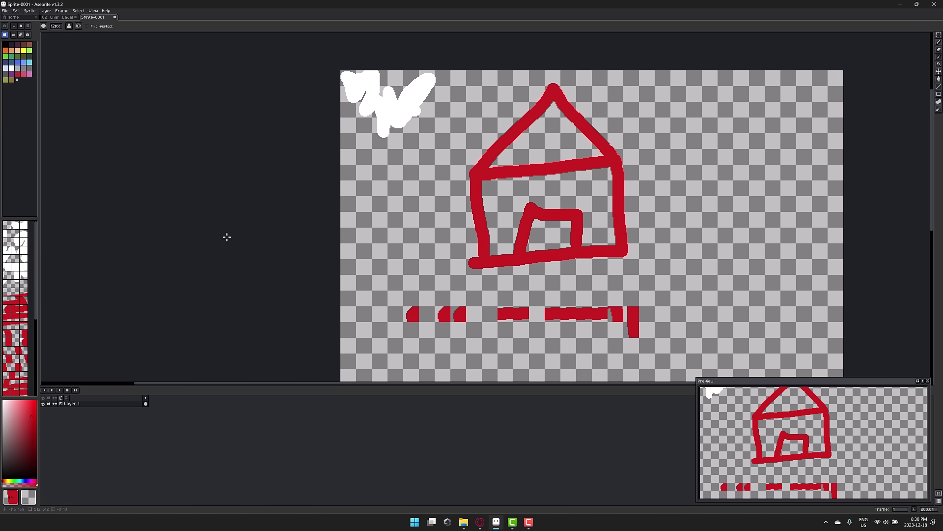
pyautogui.click(32, 17)
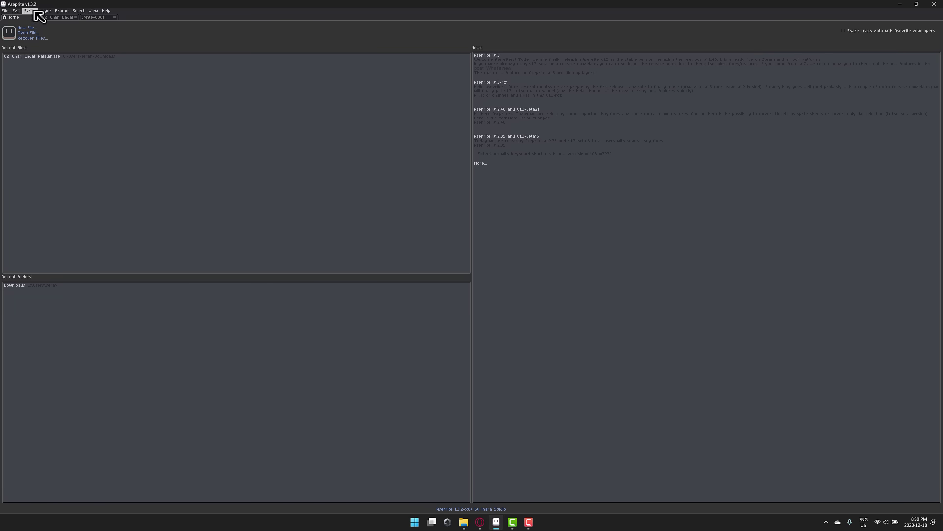
pyautogui.click(17, 11)
pyautogui.click(23, 17)
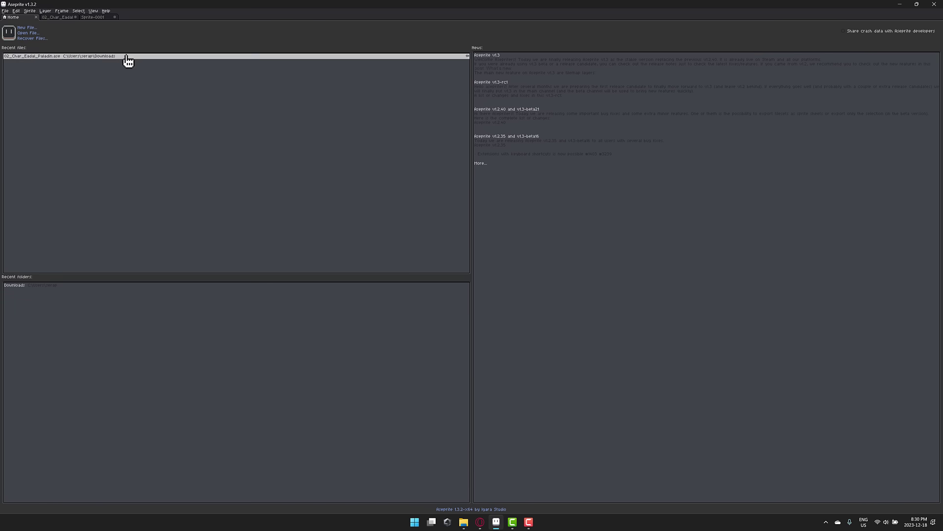
pyautogui.click(93, 16)
pyautogui.click(30, 11)
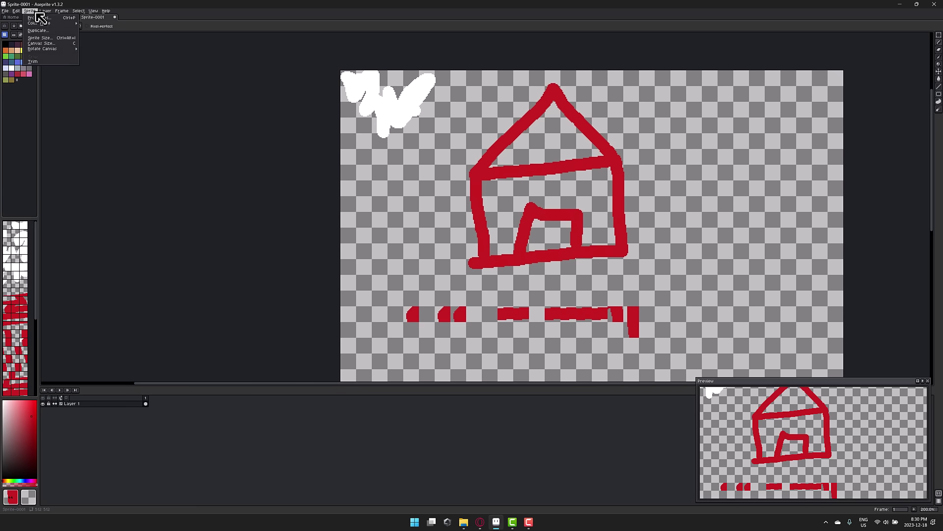
pyautogui.click(39, 18)
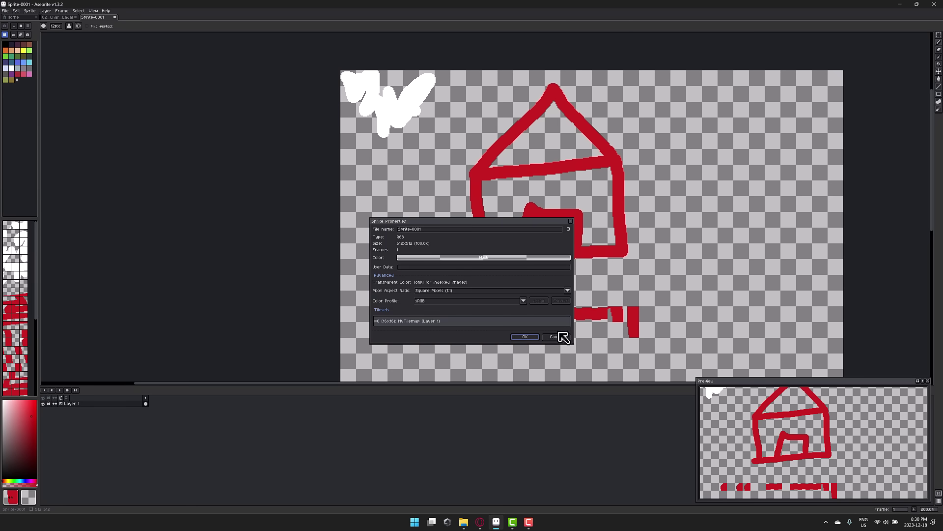
pyautogui.click(560, 335)
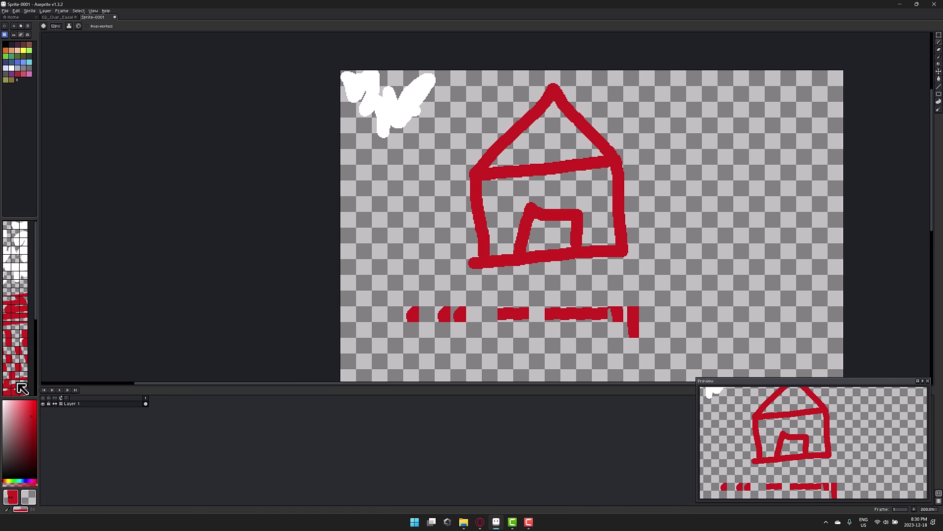
pyautogui.click(6, 11)
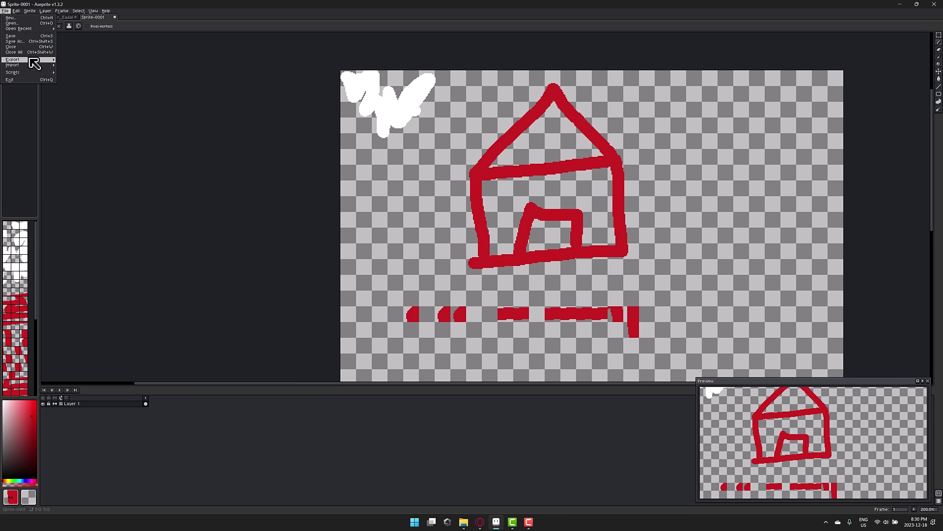
pyautogui.moveTo(29, 60)
pyautogui.click(82, 72)
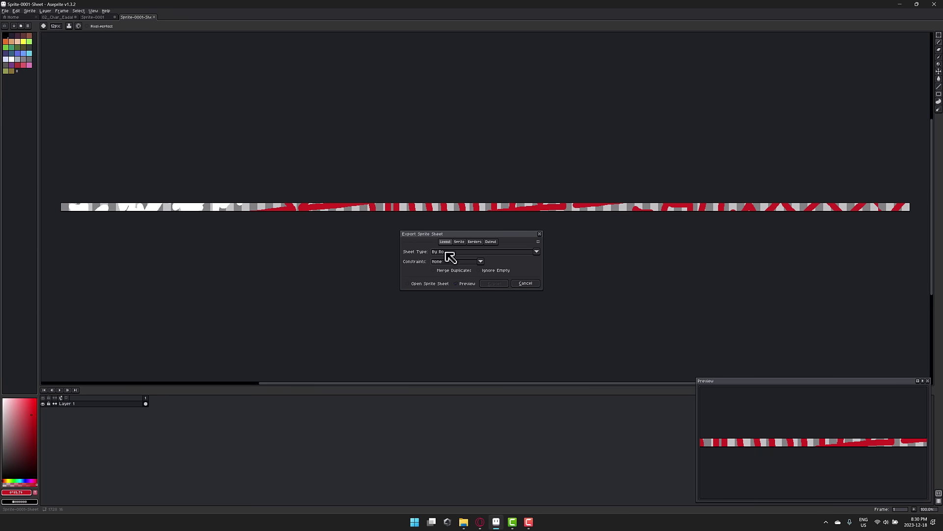
pyautogui.click(475, 241)
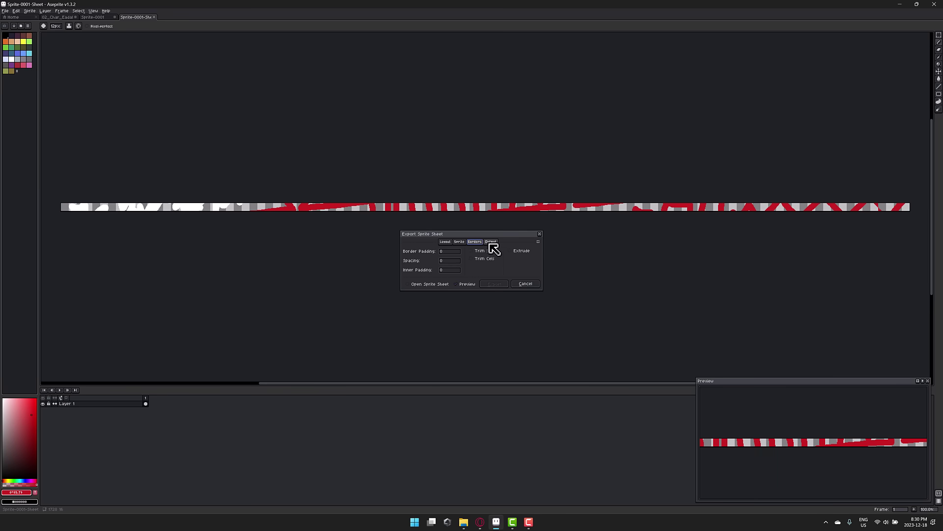
pyautogui.click(459, 241)
pyautogui.click(491, 241)
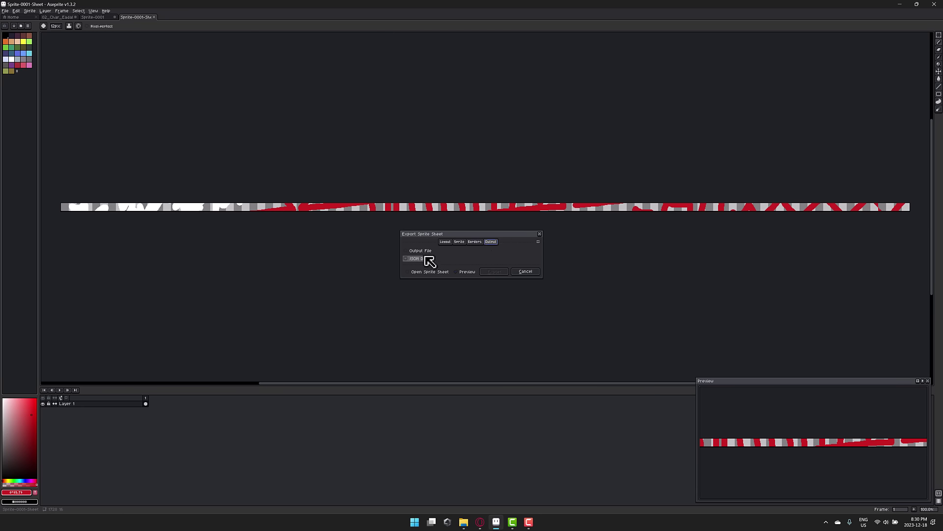
pyautogui.click(525, 272)
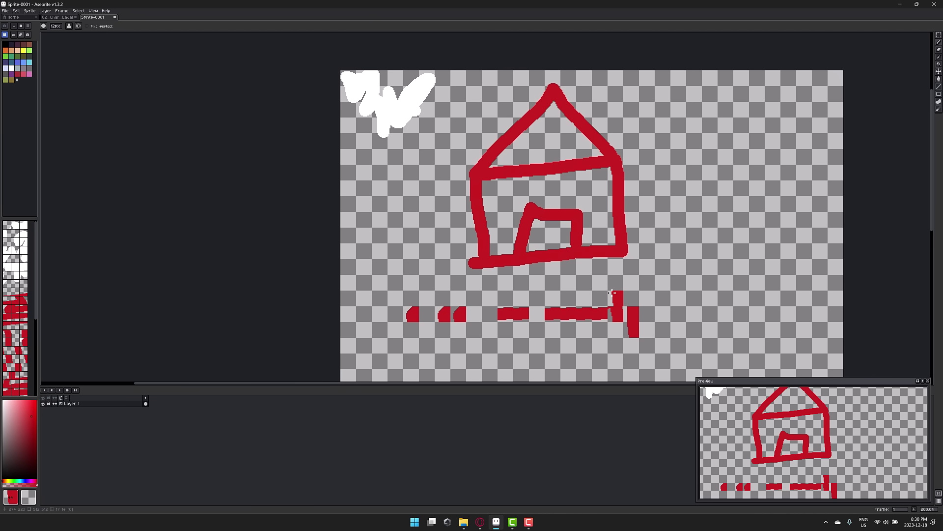
pyautogui.moveTo(617, 298); pyautogui.dragTo(617, 281)
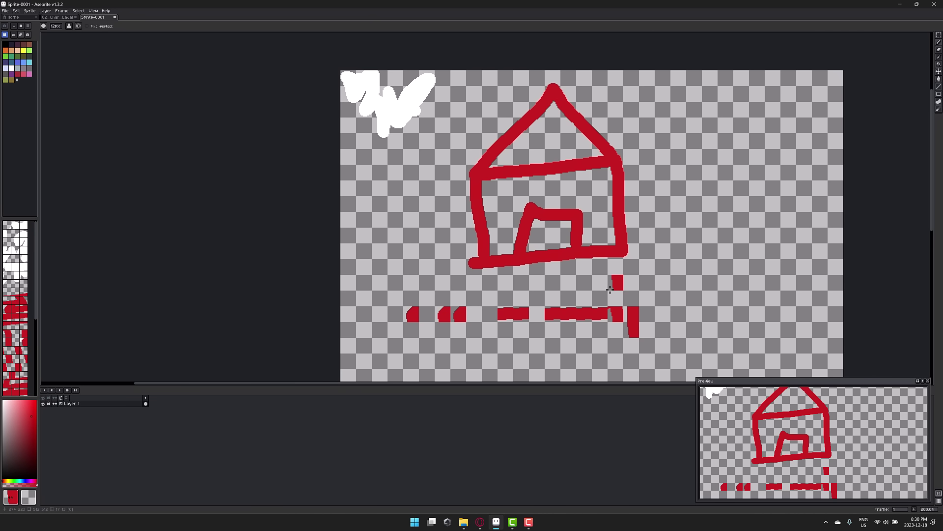
pyautogui.hotkey('ctrl', 'z')
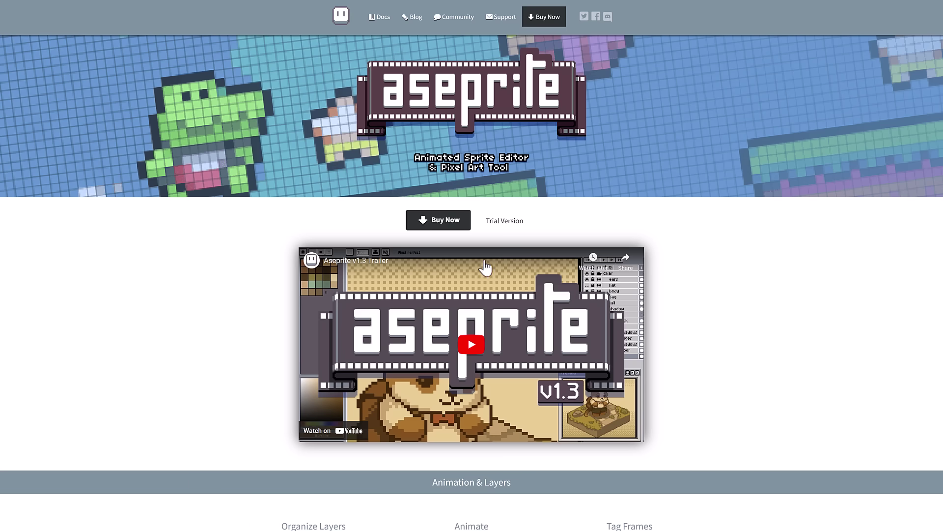
# Step: Peek at the trial download page, then return home and scroll the feature showcase
pyautogui.click(488, 224)
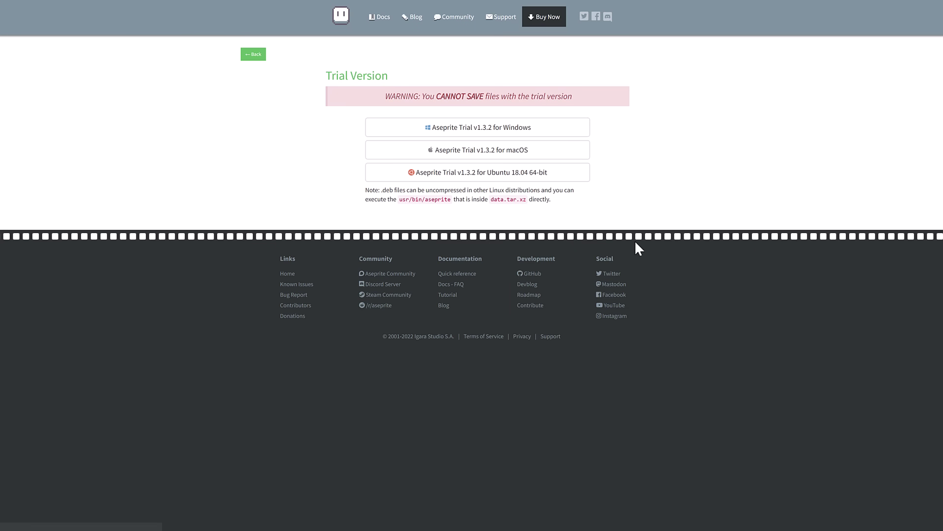
pyautogui.hotkey('alt', 'Left')
pyautogui.scroll(-1, 441, 231)
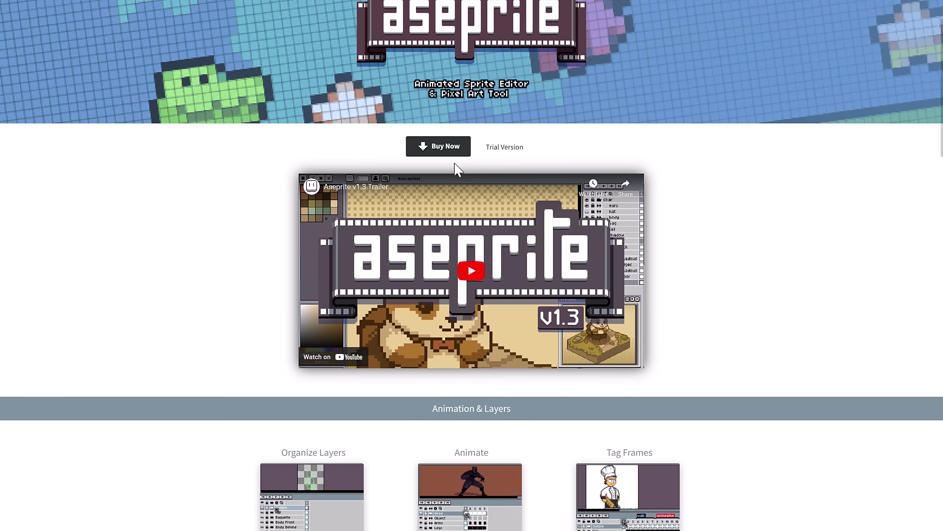
pyautogui.scroll(-5, 581, 213)
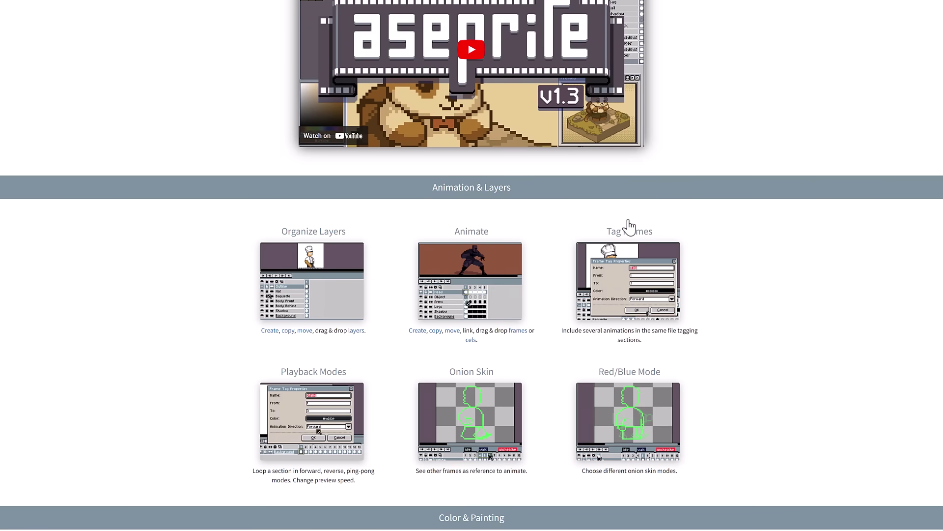
pyautogui.scroll(-3, 745, 249)
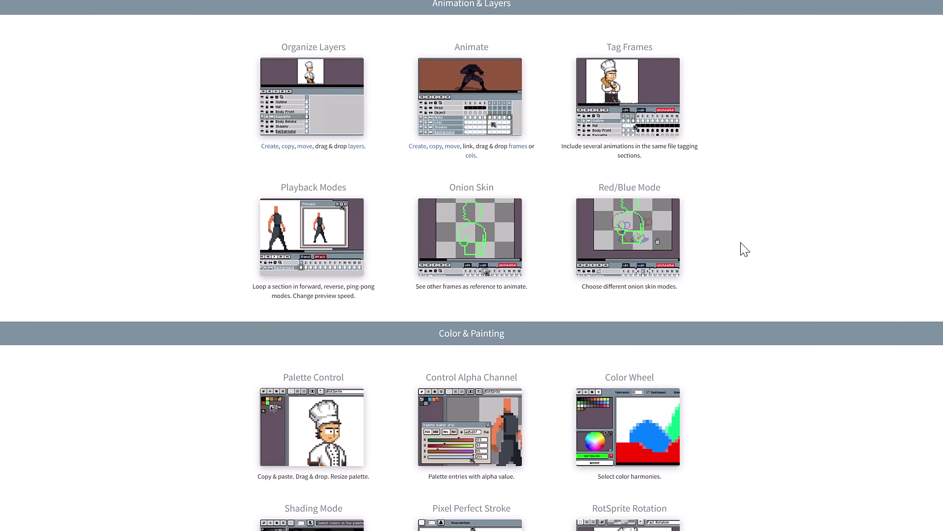
pyautogui.scroll(-1, 741, 241)
# Step: Scroll further down the features to the $19.99 Get Aseprite purchase box
pyautogui.scroll(2, 737, 238)
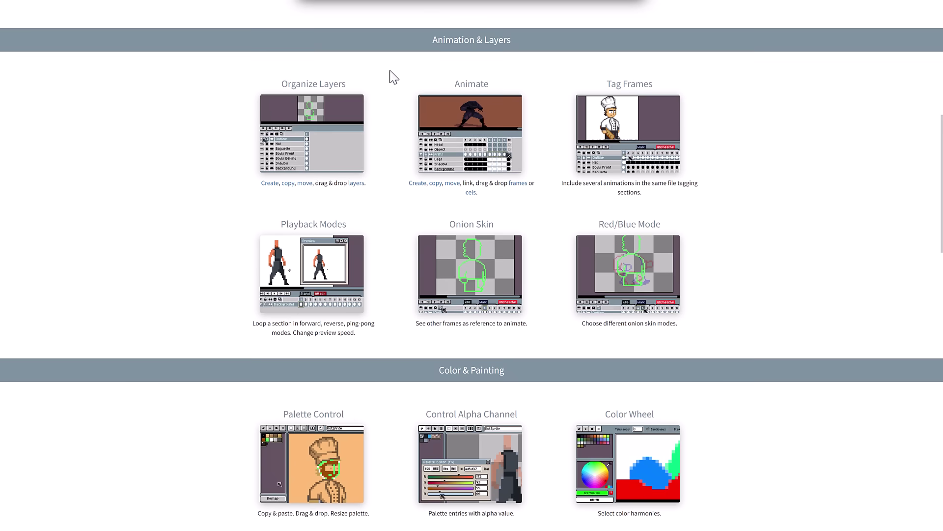
pyautogui.scroll(-1, 589, 216)
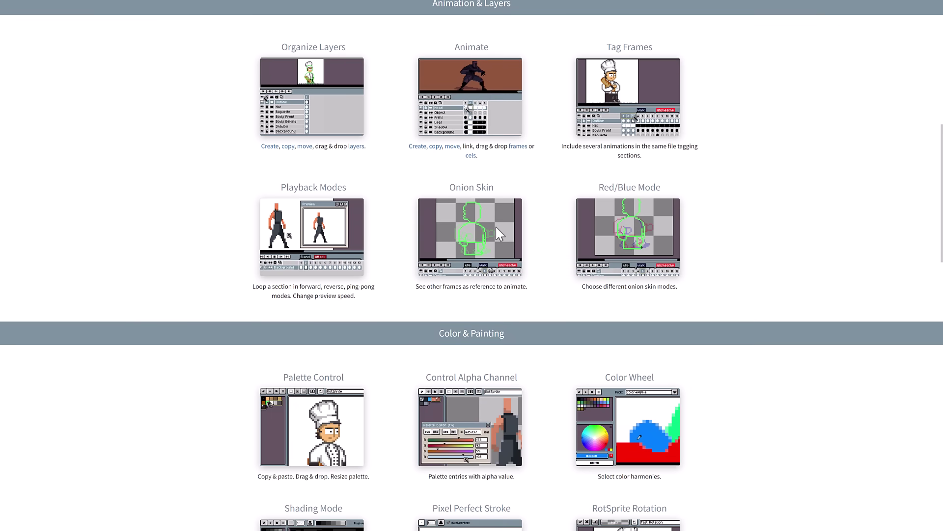
pyautogui.scroll(-1, 725, 250)
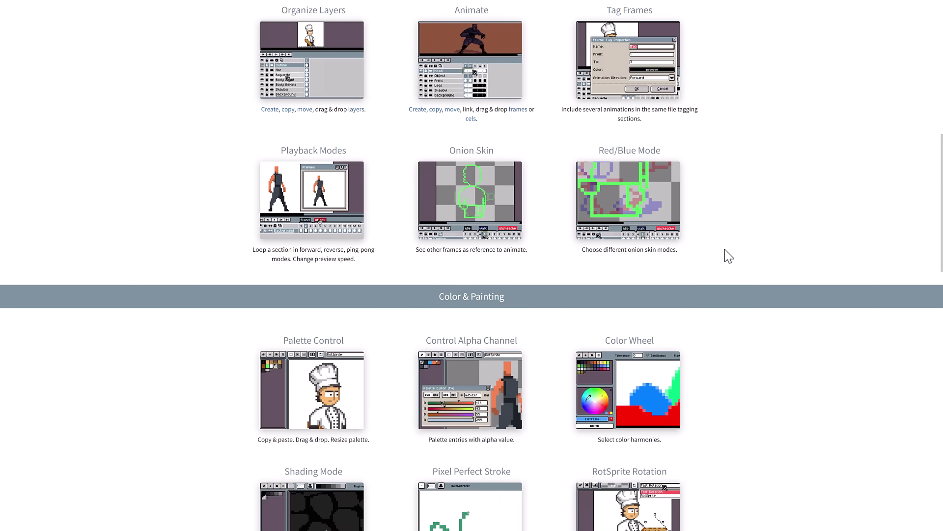
pyautogui.scroll(-3, 725, 248)
pyautogui.scroll(-3, 320, 109)
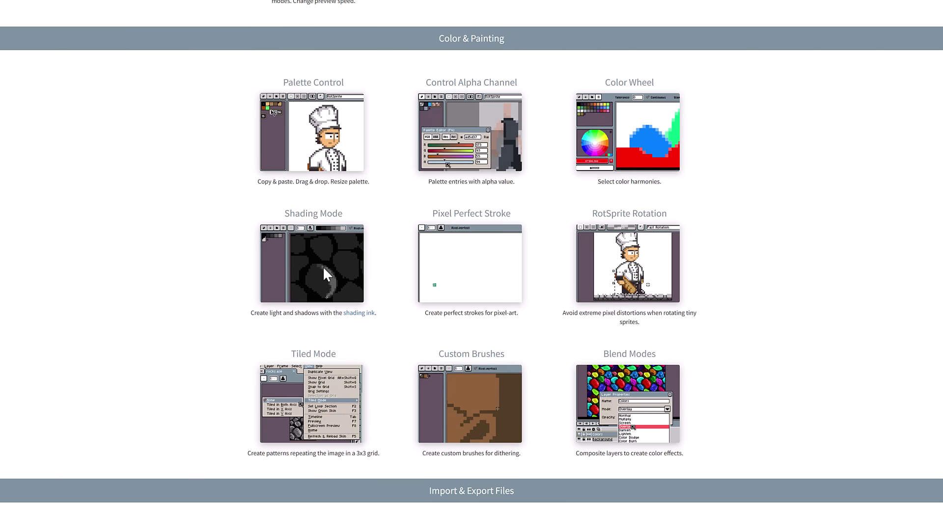
pyautogui.scroll(-3, 323, 258)
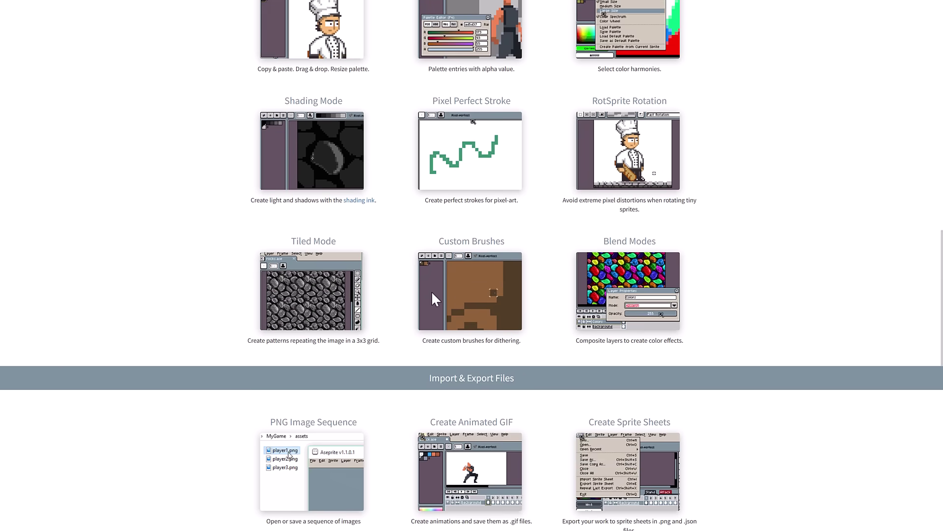
pyautogui.scroll(-6, 431, 291)
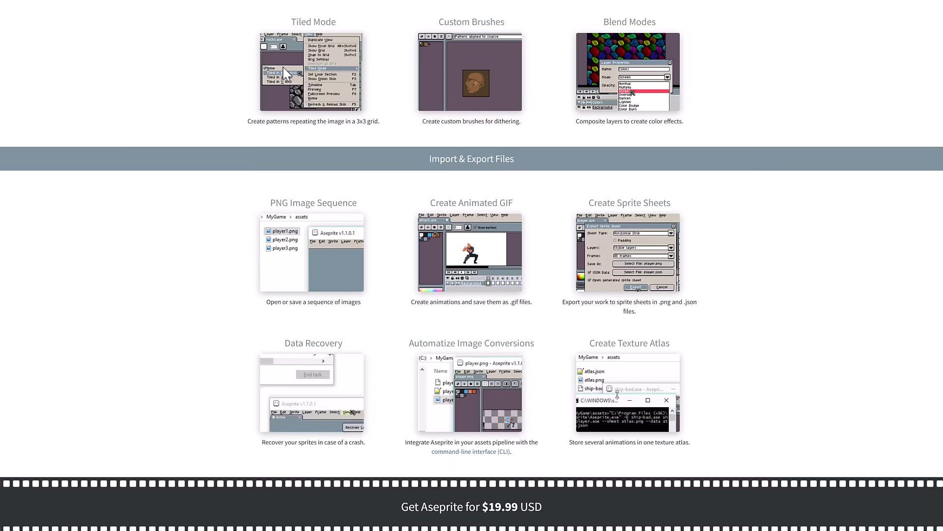
pyautogui.scroll(-2, 284, 71)
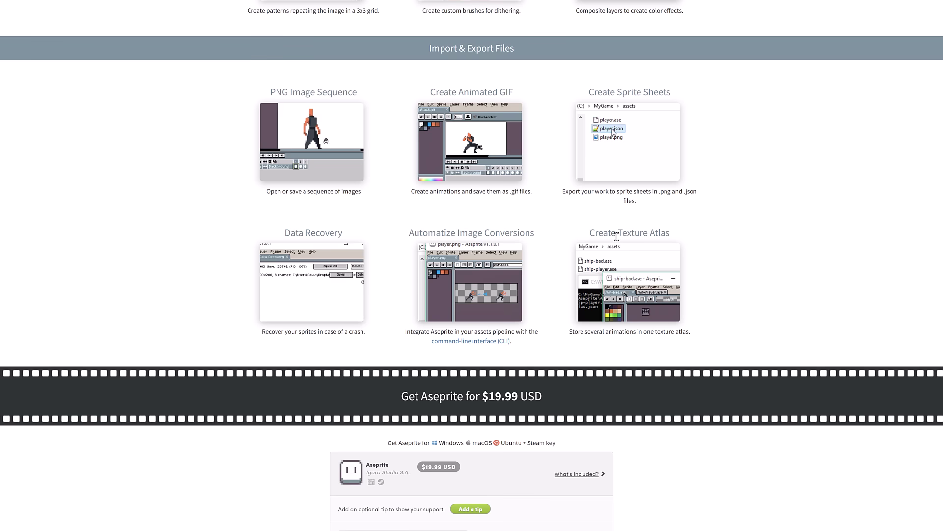
pyautogui.scroll(-4, 527, 173)
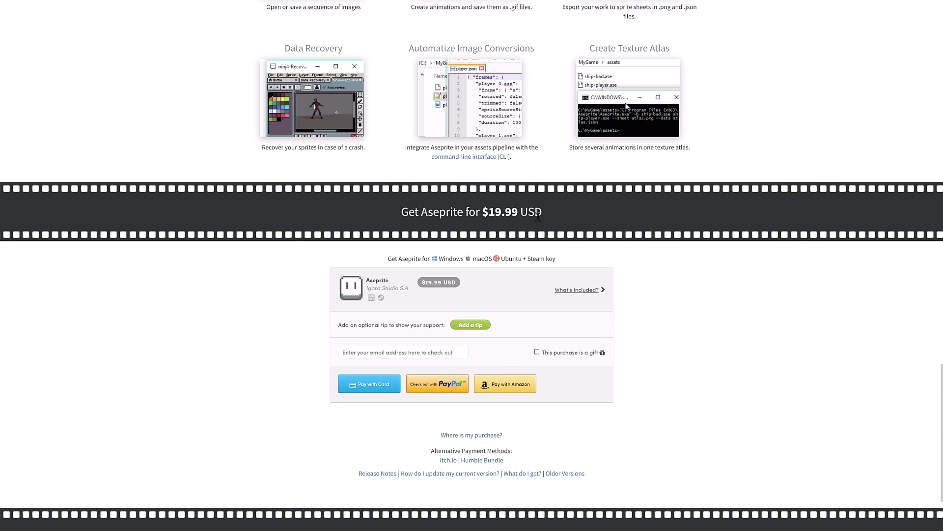
pyautogui.scroll(-2, 637, 261)
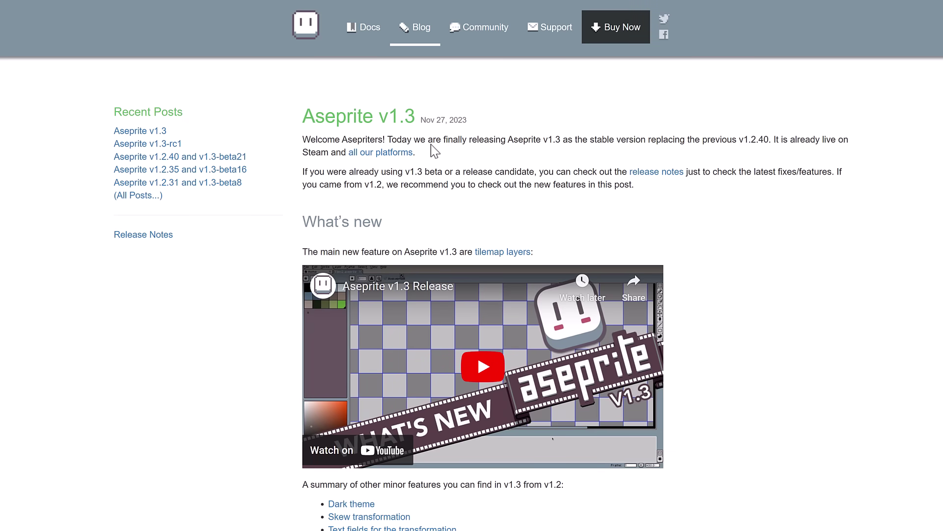
# Step: Read through the v1.3 post, briefly highlighting the sentence about tilemap layers
pyautogui.scroll(-2, 499, 127)
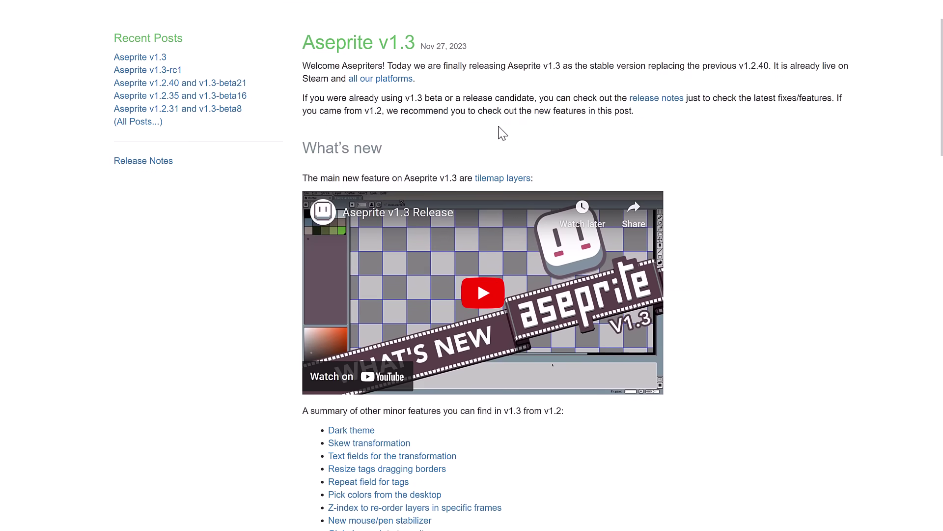
pyautogui.moveTo(377, 173); pyautogui.dragTo(564, 173)
pyautogui.click(564, 173)
pyautogui.scroll(-4, 783, 250)
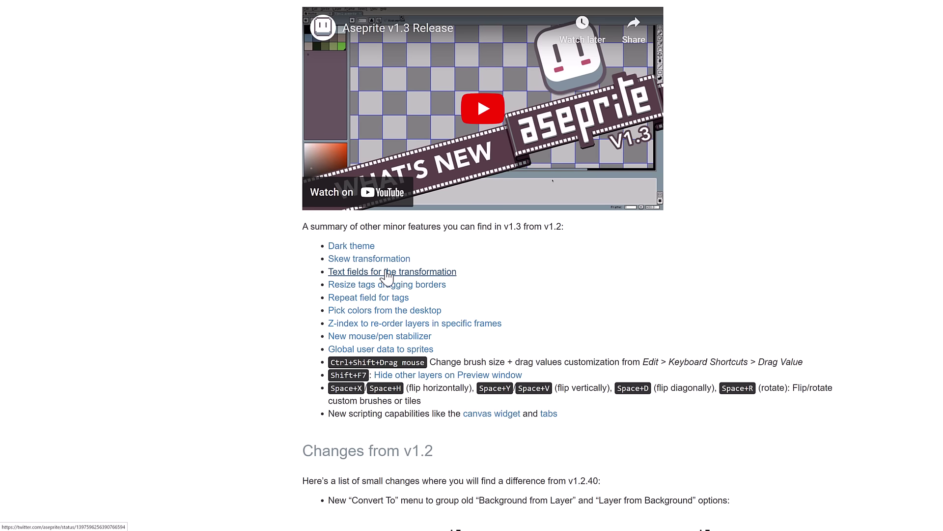
pyautogui.scroll(-1, 540, 283)
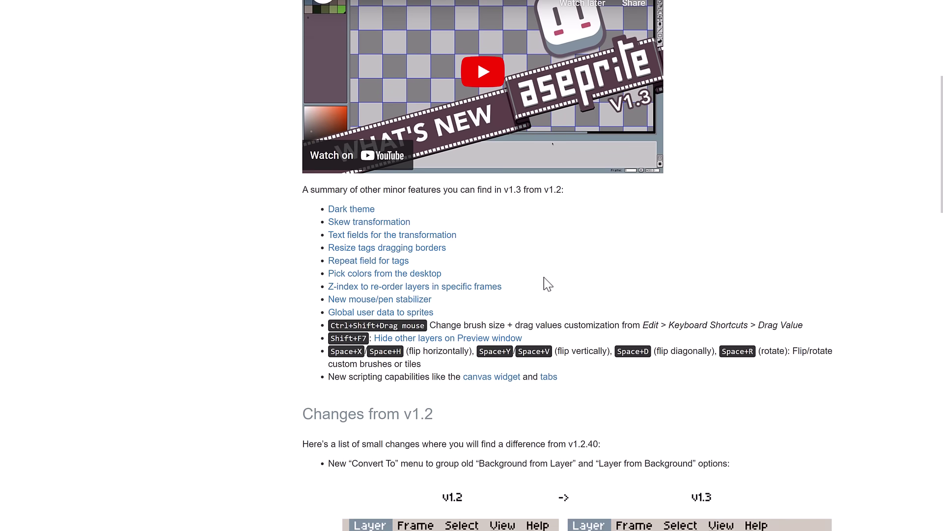
pyautogui.scroll(-1, 384, 267)
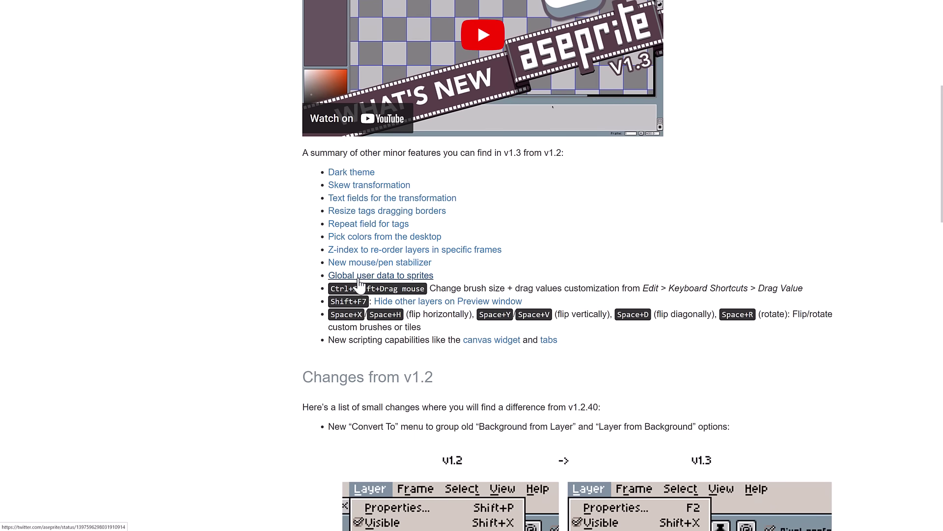
pyautogui.scroll(-1, 568, 256)
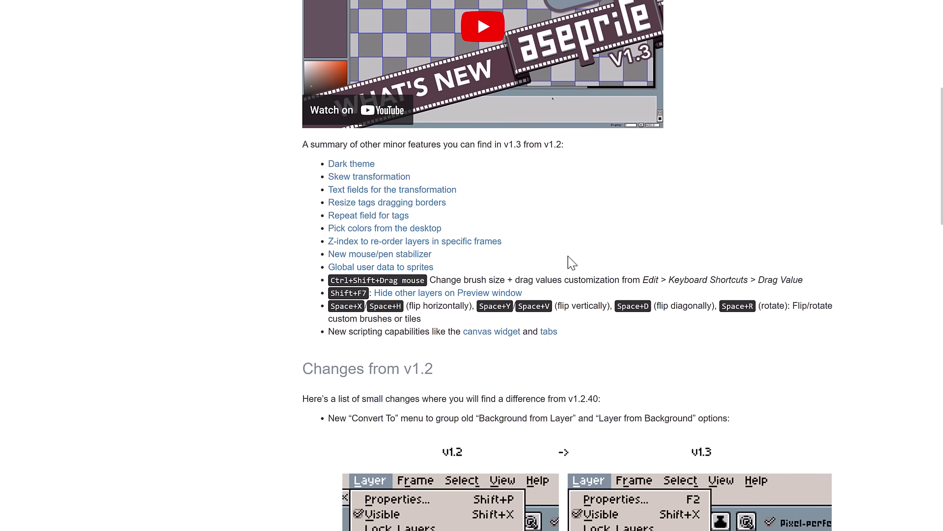
pyautogui.scroll(10, 662, 157)
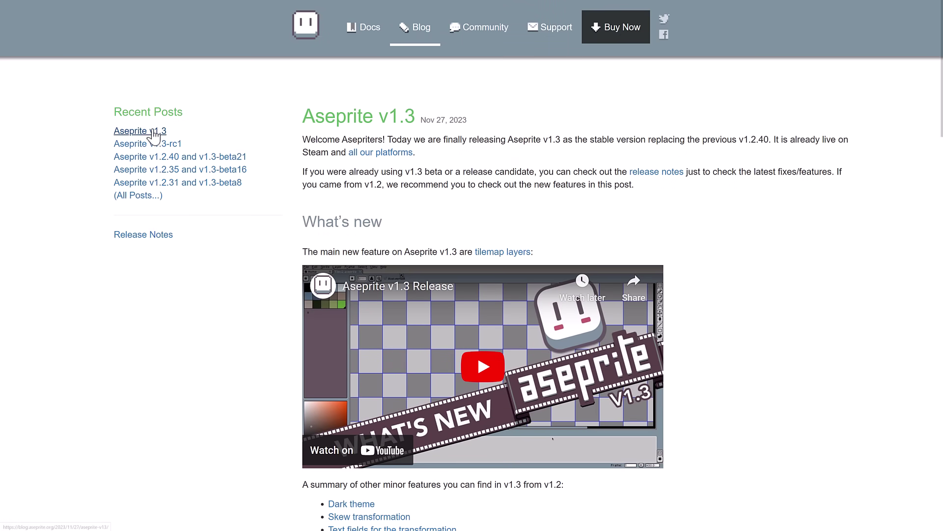
# Step: Open the full list of blog posts and scroll through it
pyautogui.click(136, 198)
pyautogui.scroll(-20, 599, 248)
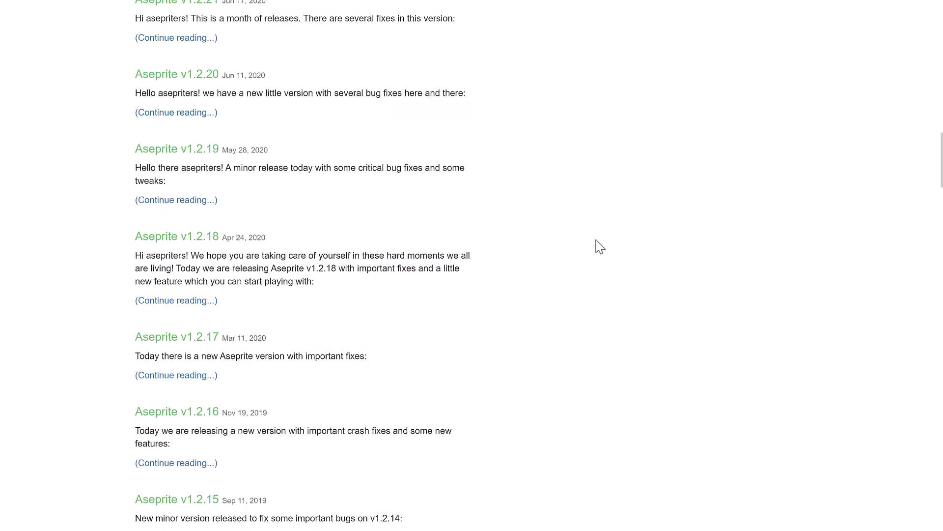
pyautogui.scroll(-12, 597, 239)
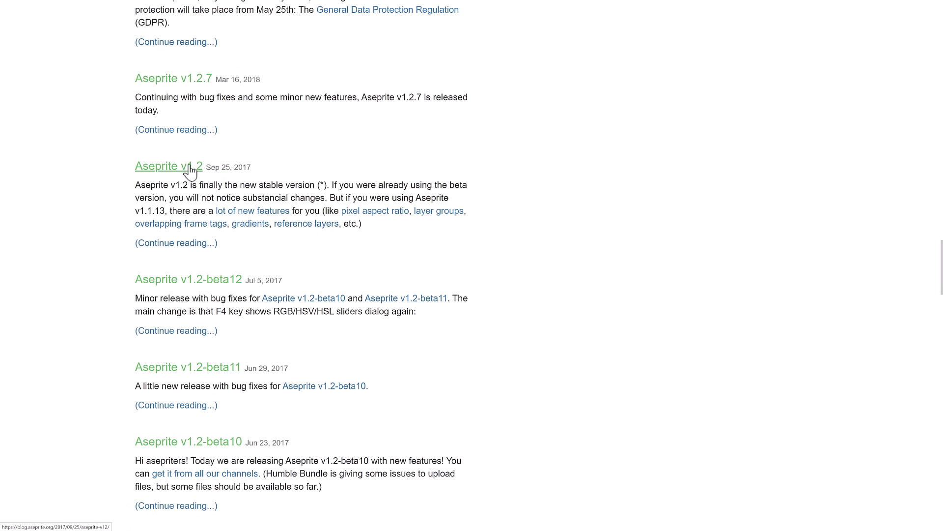
pyautogui.scroll(20, 588, 270)
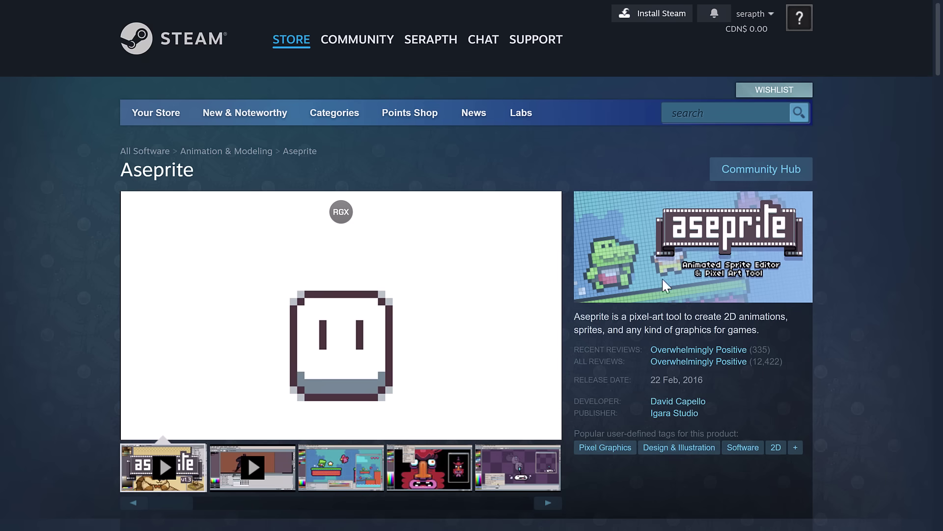
# Step: Scroll the Steam page down to the CDN$ 22.79 Buy Aseprite box and back up
pyautogui.scroll(-7, 716, 241)
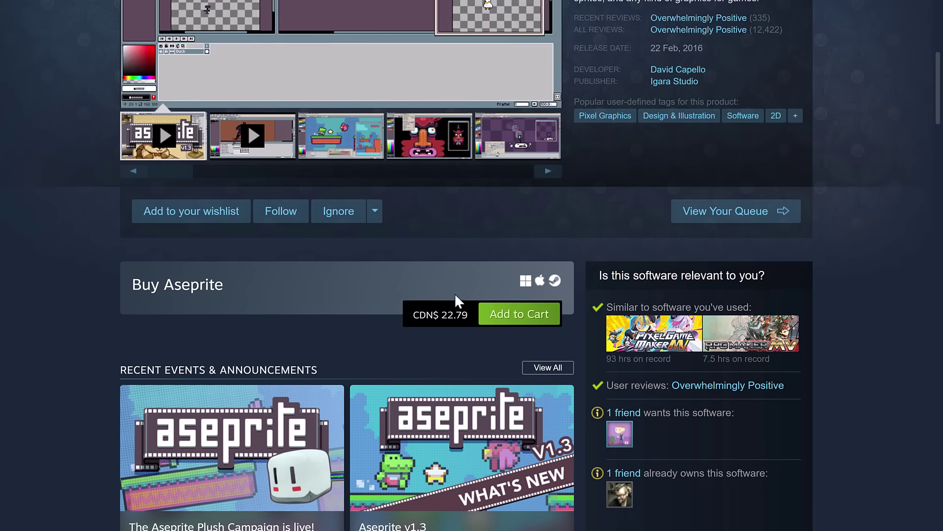
pyautogui.scroll(5, 455, 311)
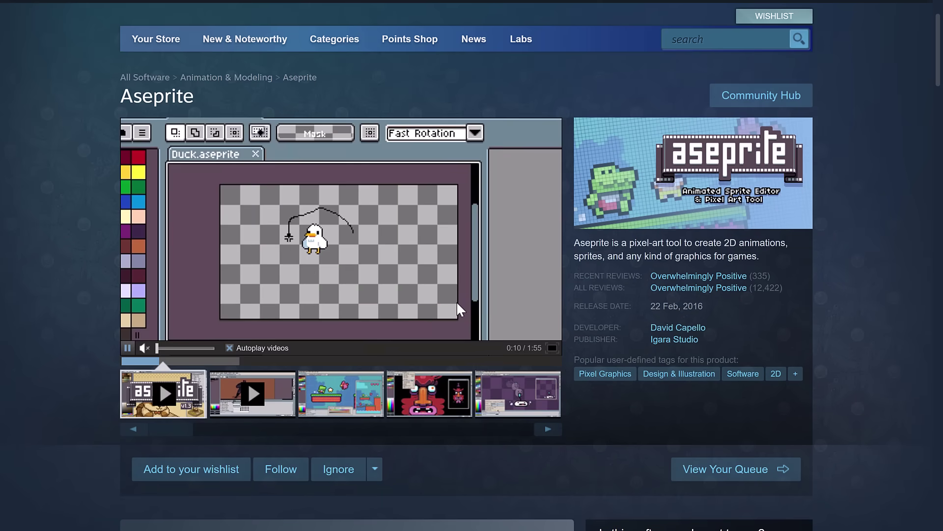
pyautogui.scroll(-4, 457, 307)
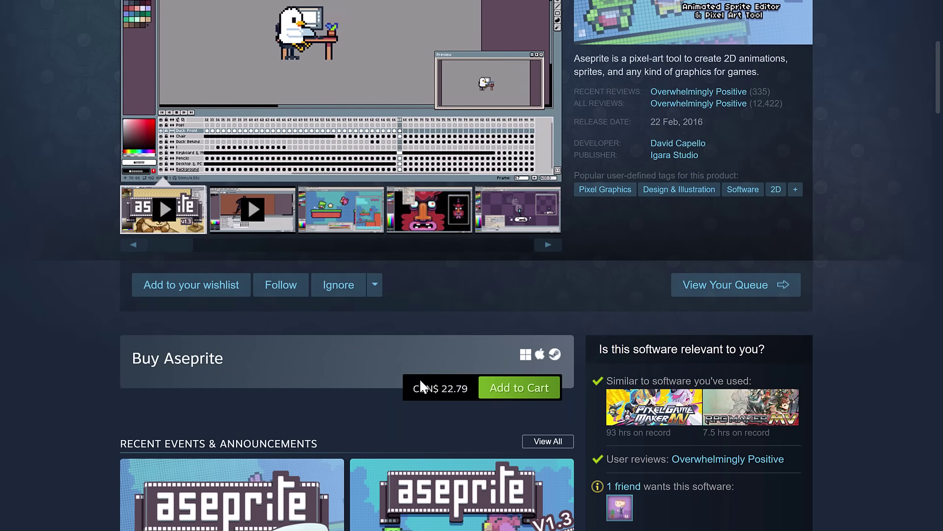
pyautogui.scroll(5, 678, 303)
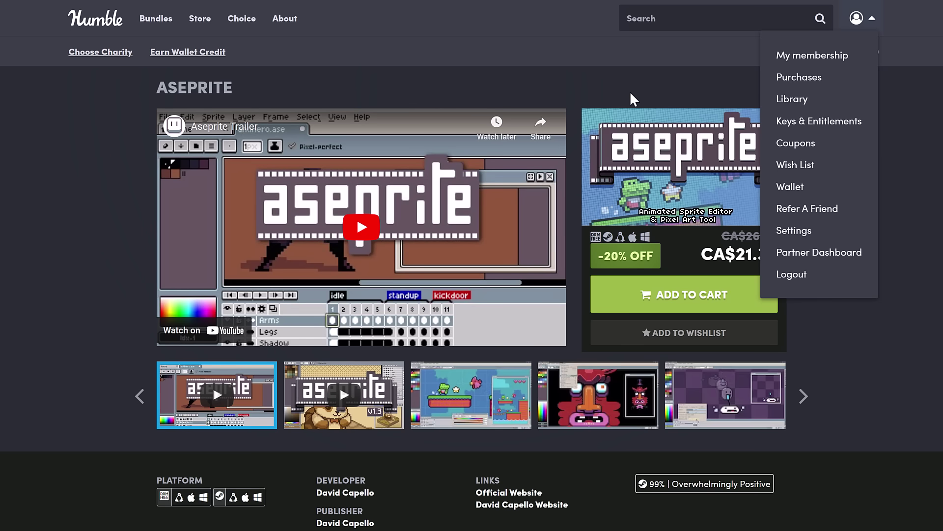
# Step: Dismiss the account dropdown, check the -20% OFF badge, and briefly highlight the word Steam
pyautogui.scroll(-2, 639, 293)
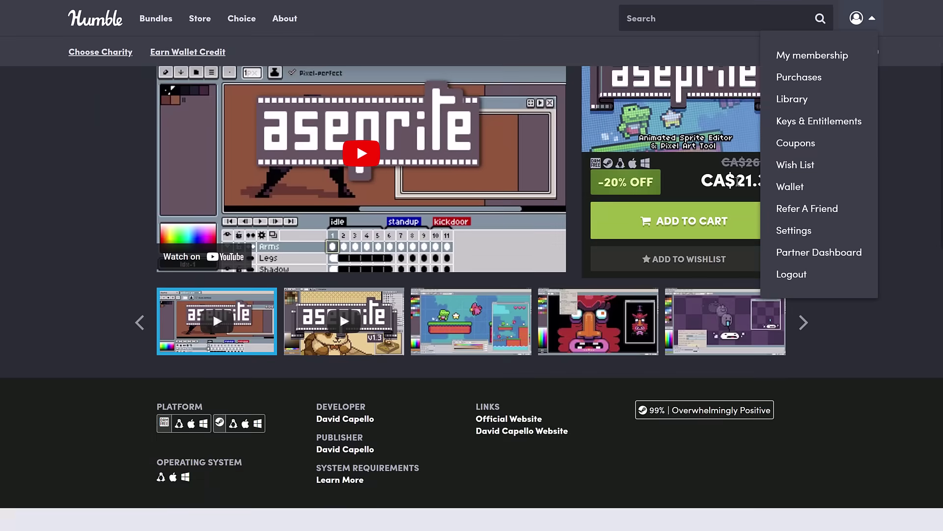
pyautogui.scroll(2, 779, 288)
pyautogui.click(859, 19)
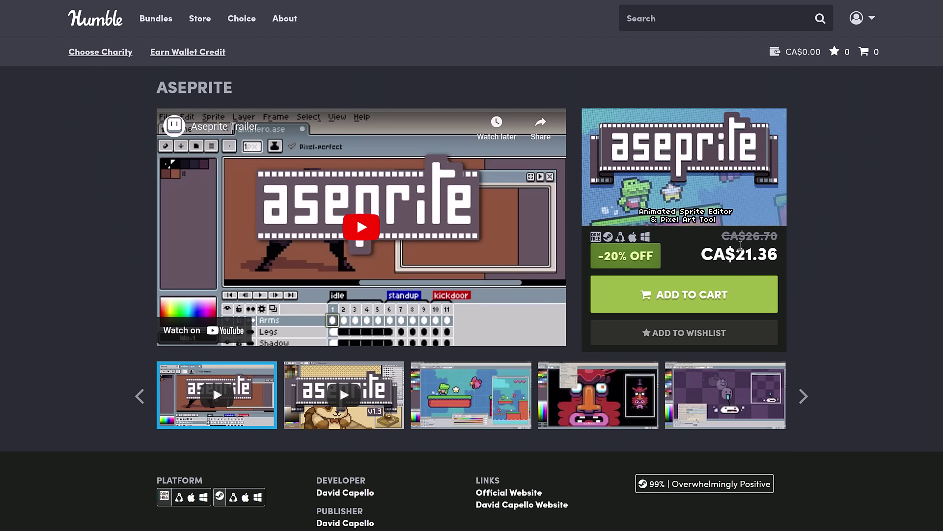
pyautogui.moveTo(612, 256)
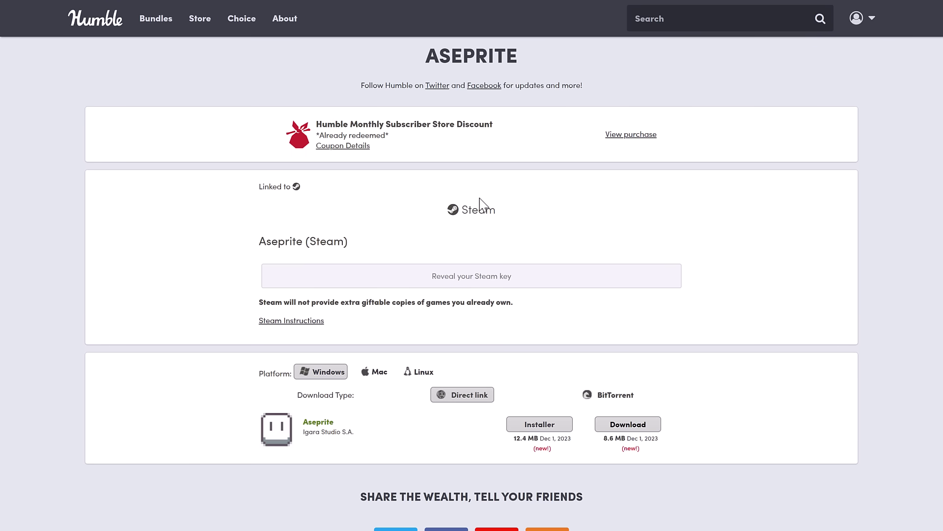
pyautogui.moveTo(444, 210); pyautogui.dragTo(529, 209)
pyautogui.click(540, 207)
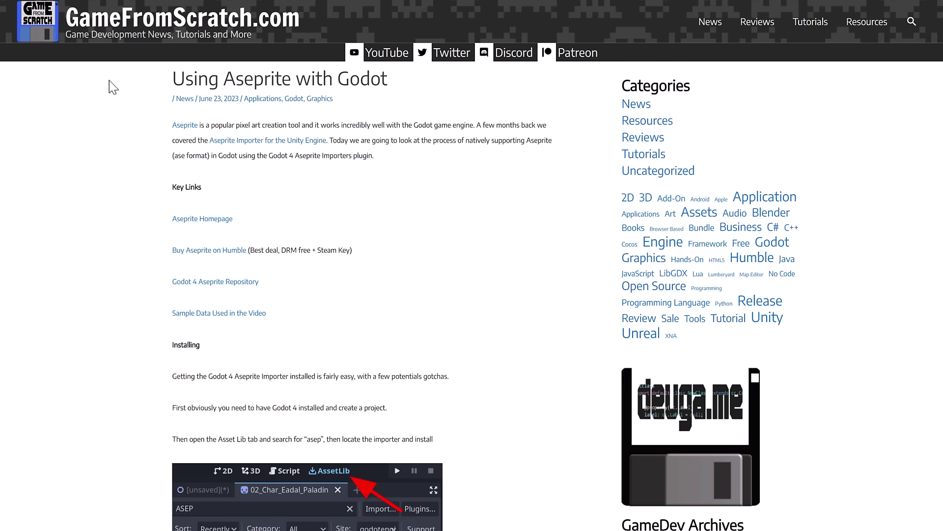
# Step: Scroll through GameFromScratch's article on using Aseprite with Godot
pyautogui.scroll(-1, 378, 221)
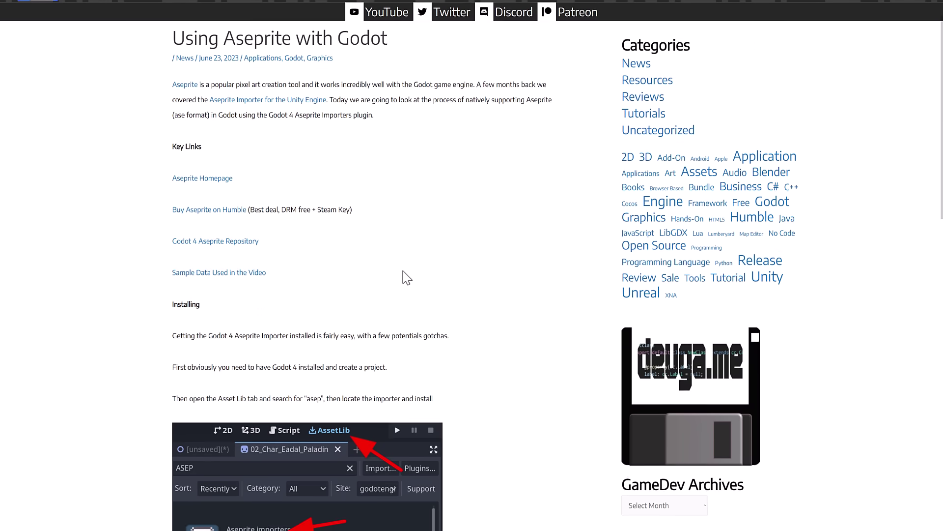
pyautogui.scroll(-8, 404, 269)
pyautogui.scroll(-6, 406, 266)
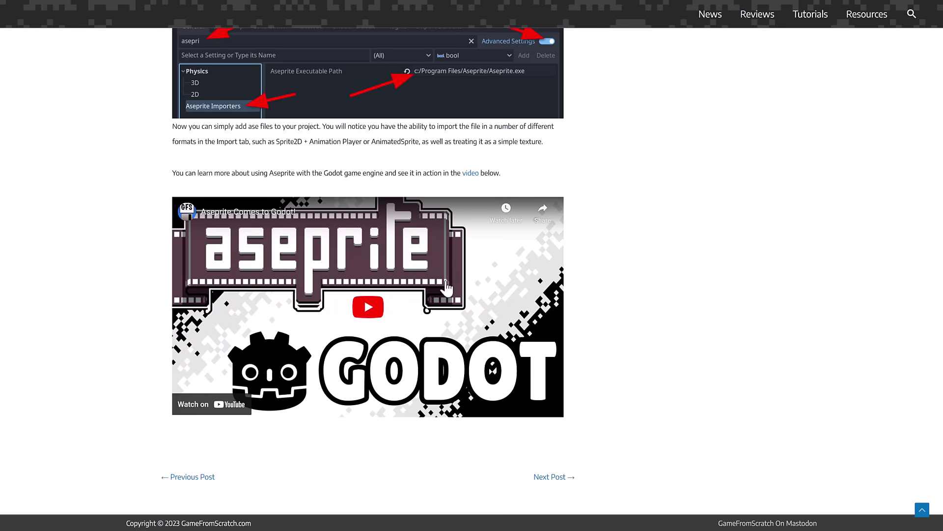
pyautogui.scroll(3, 261, 250)
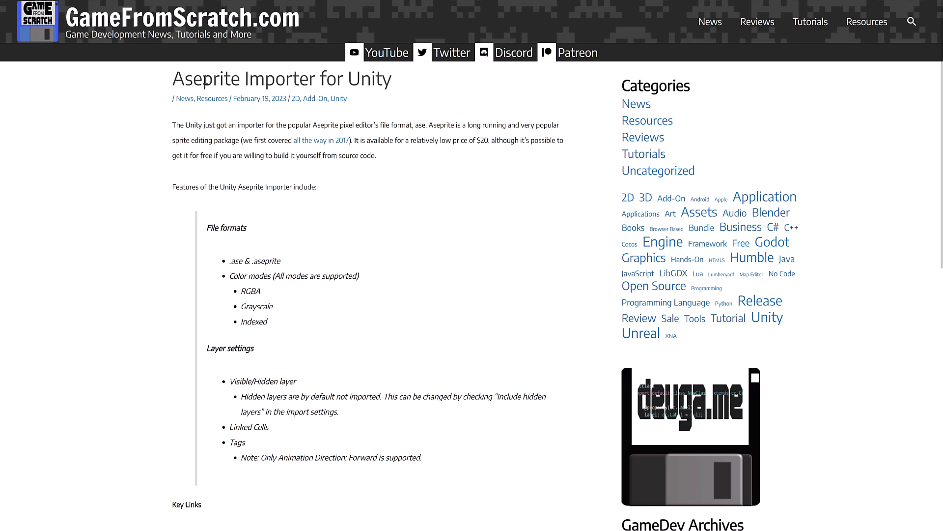
# Step: Read through the 'Aseprite Importer for Unity' article before returning to aseprite.org
pyautogui.scroll(-3, 375, 217)
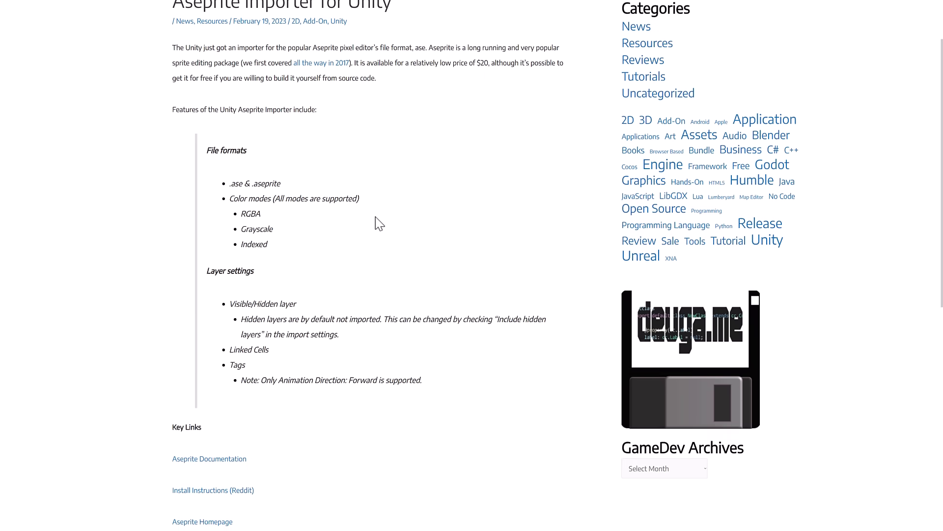
pyautogui.scroll(-7, 375, 216)
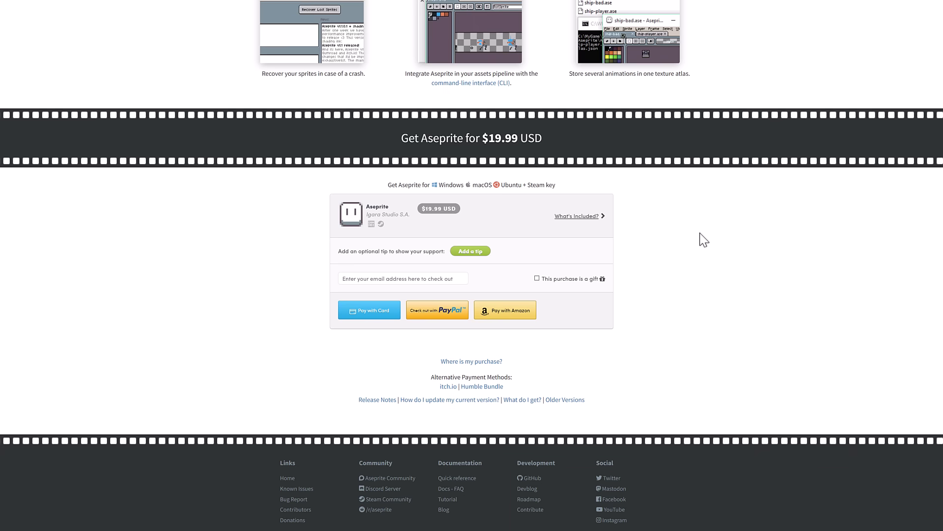
pyautogui.scroll(20, 629, 265)
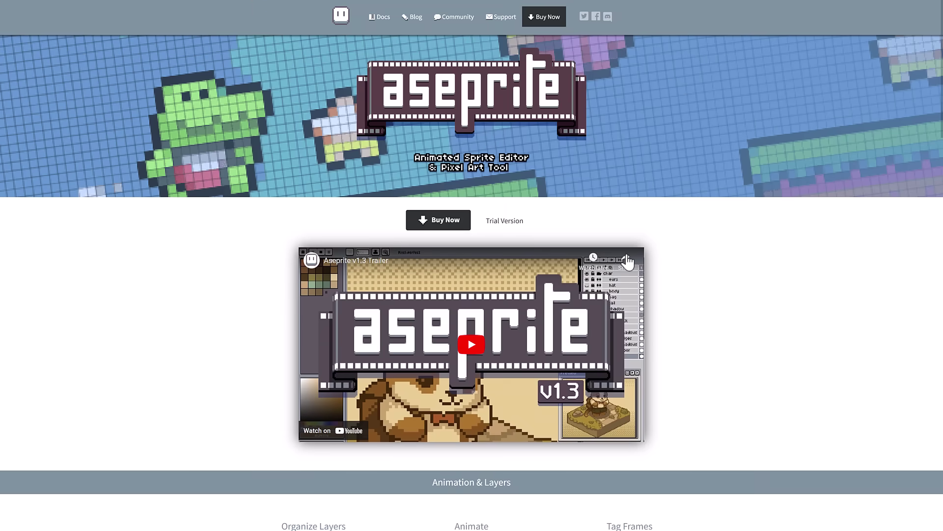